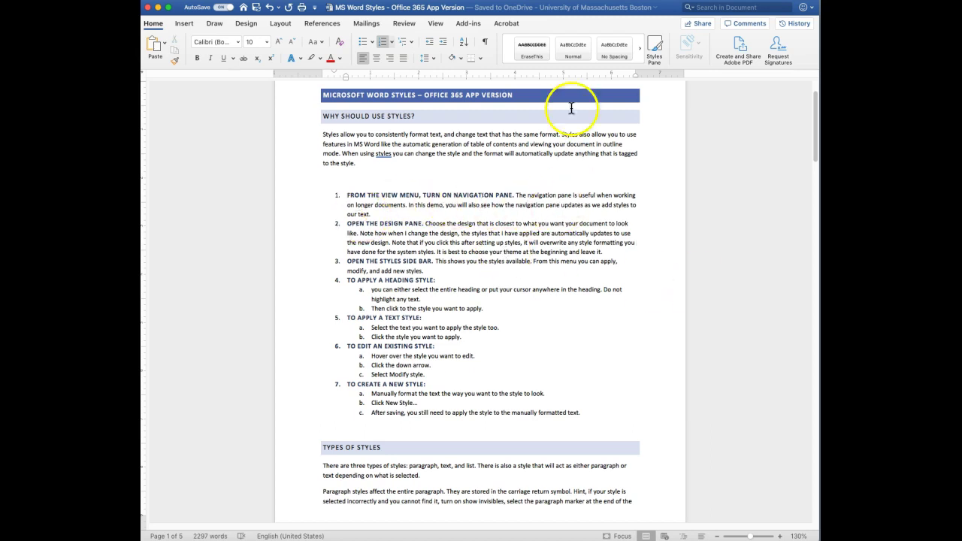
Show the navigation pane in Headings view, then go back to the Home tab
click(436, 24)
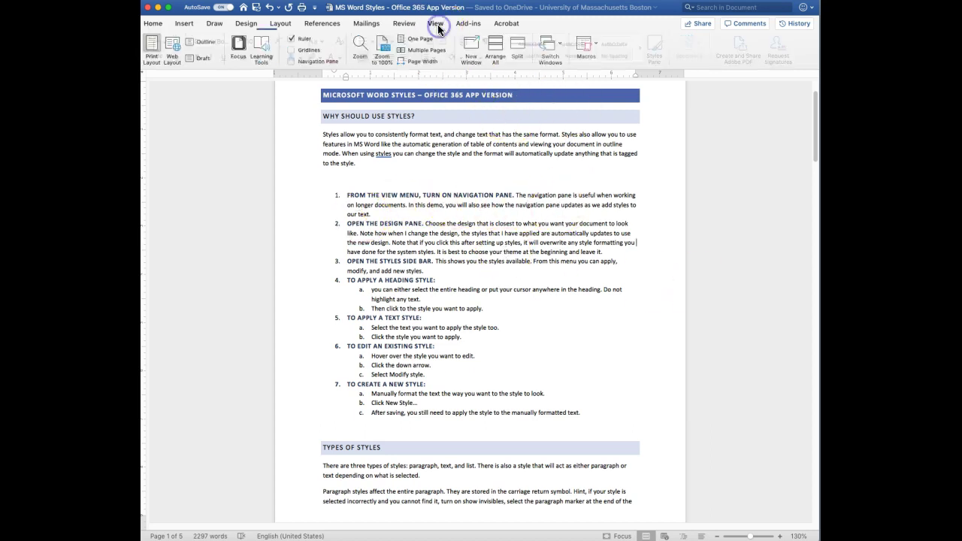
click(293, 61)
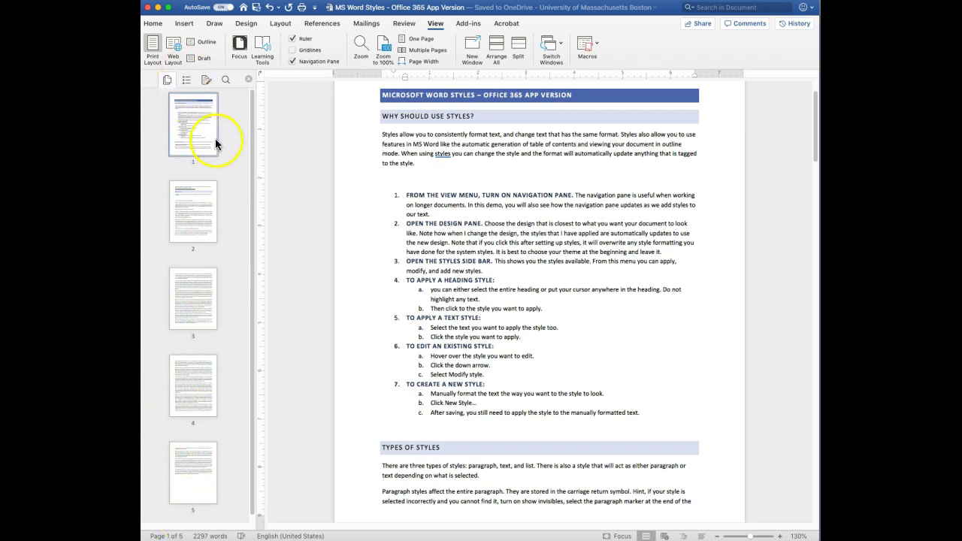
click(187, 80)
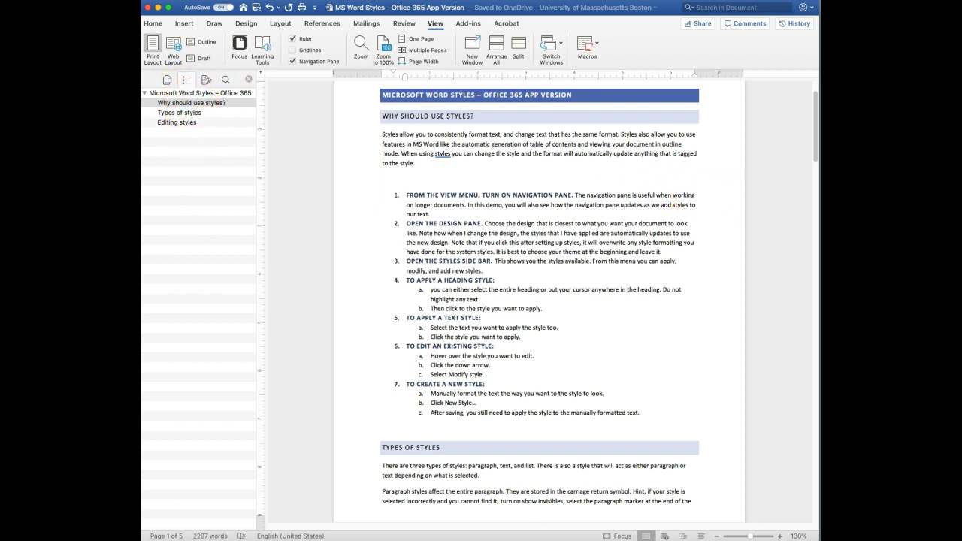
click(152, 24)
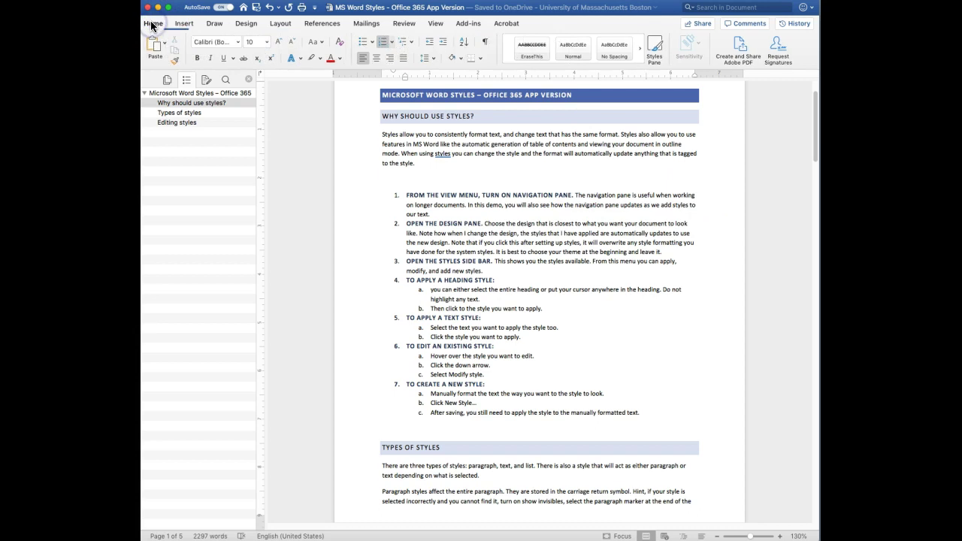
click(515, 247)
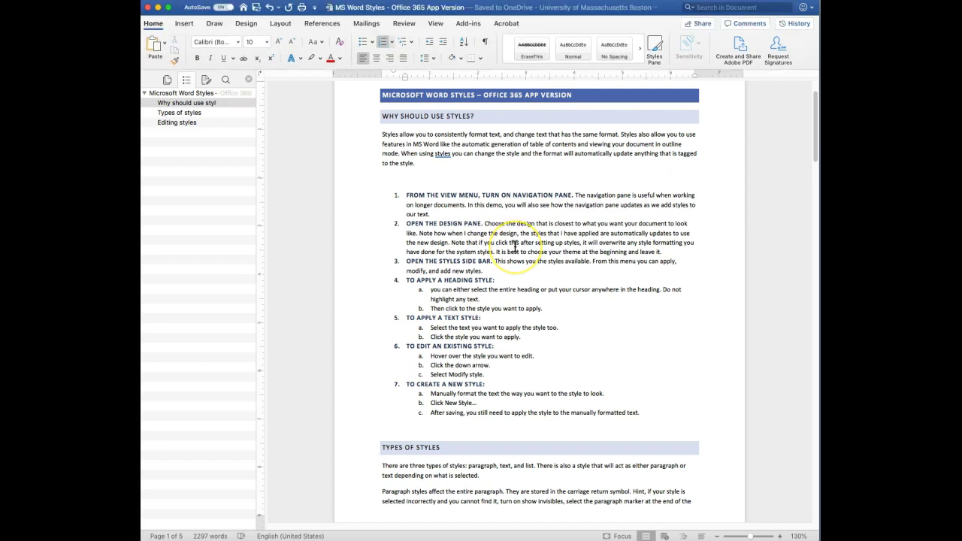
scroll(514, 247, down, 2)
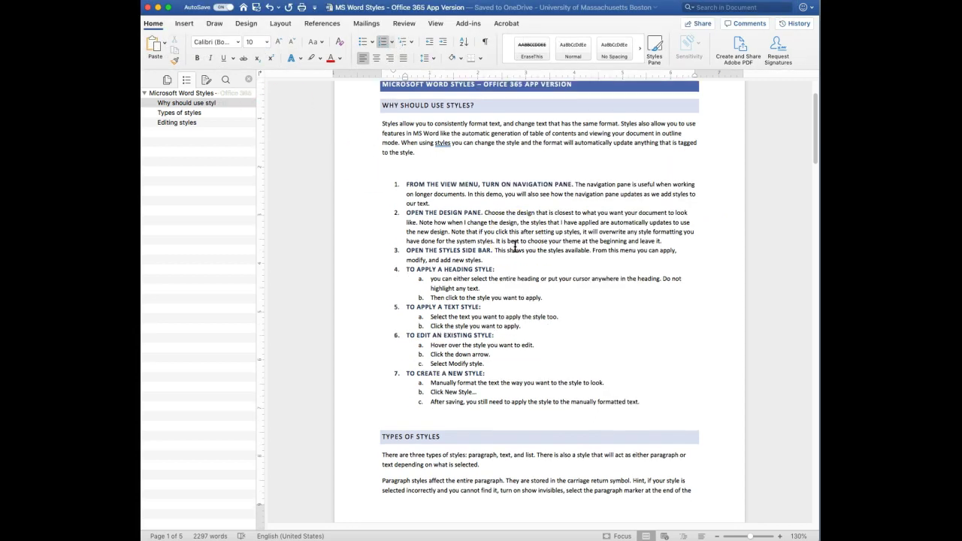
scroll(515, 247, up, 2)
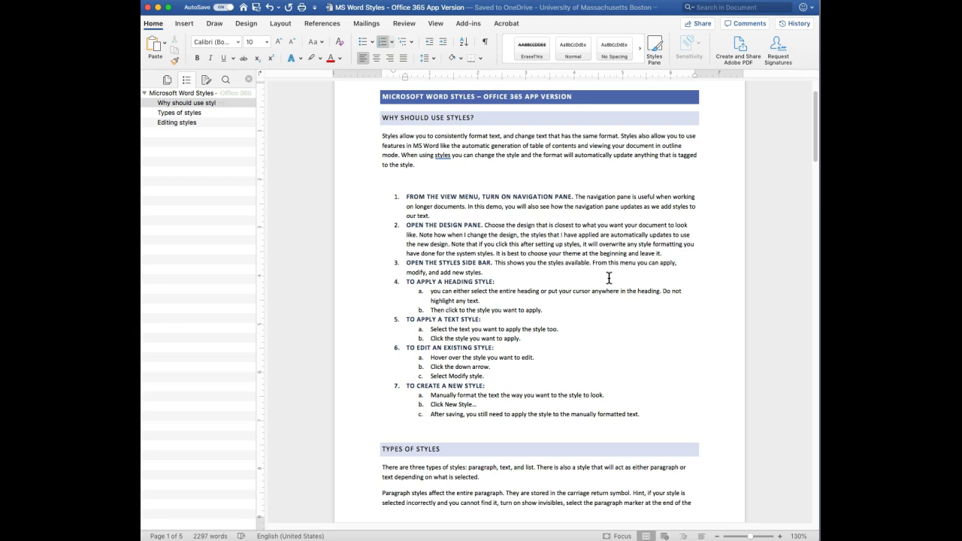
Preview Design style sets with small-caps, centred underlined, double-spaced and light blue headings
click(245, 24)
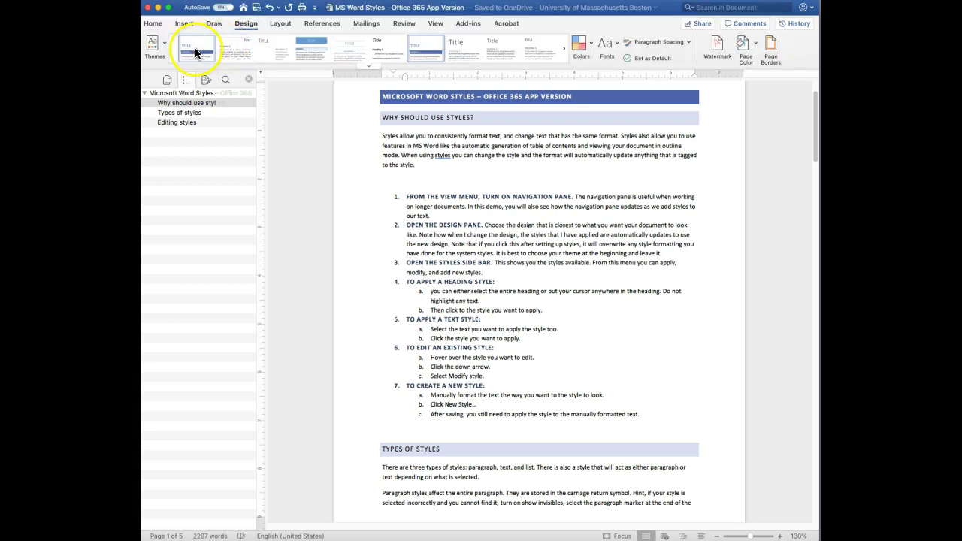
click(563, 49)
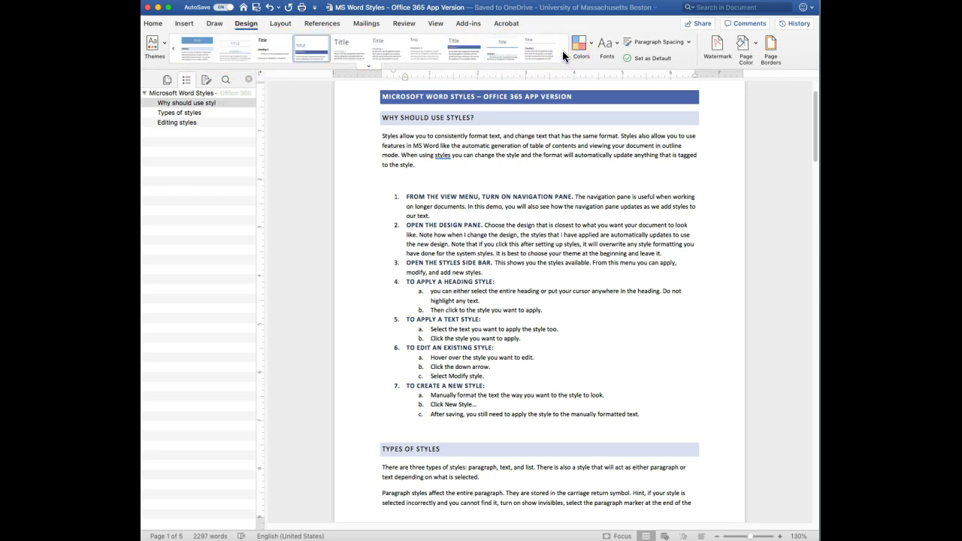
click(173, 51)
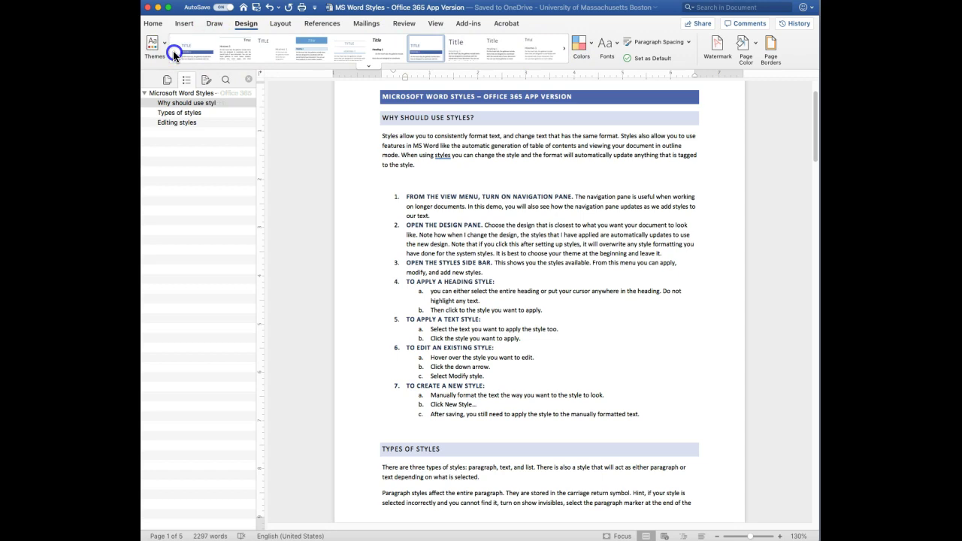
click(235, 53)
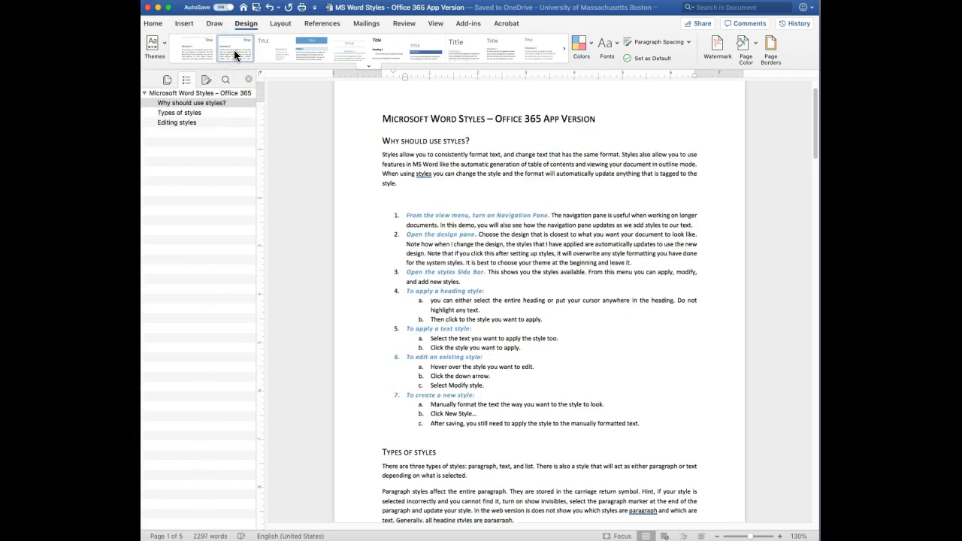
click(274, 52)
click(309, 56)
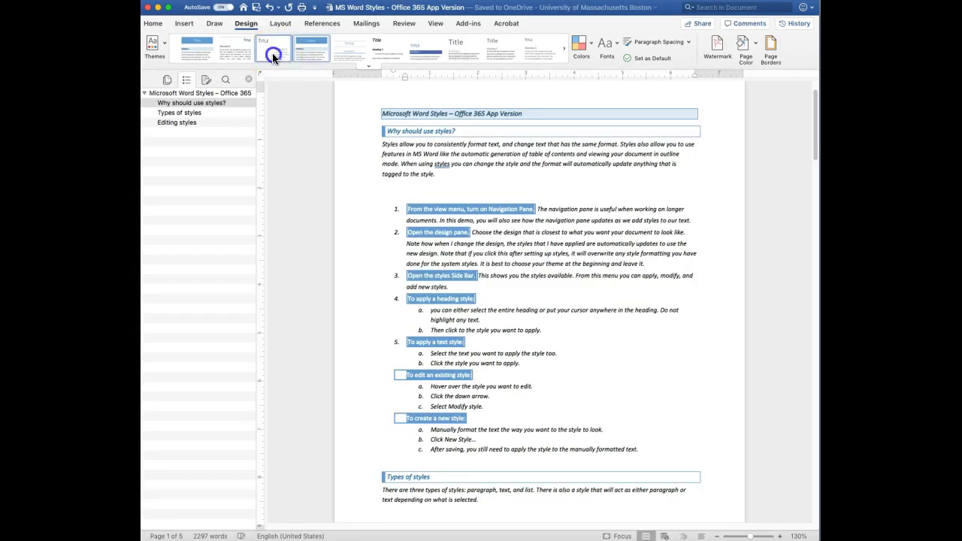
click(272, 54)
click(359, 57)
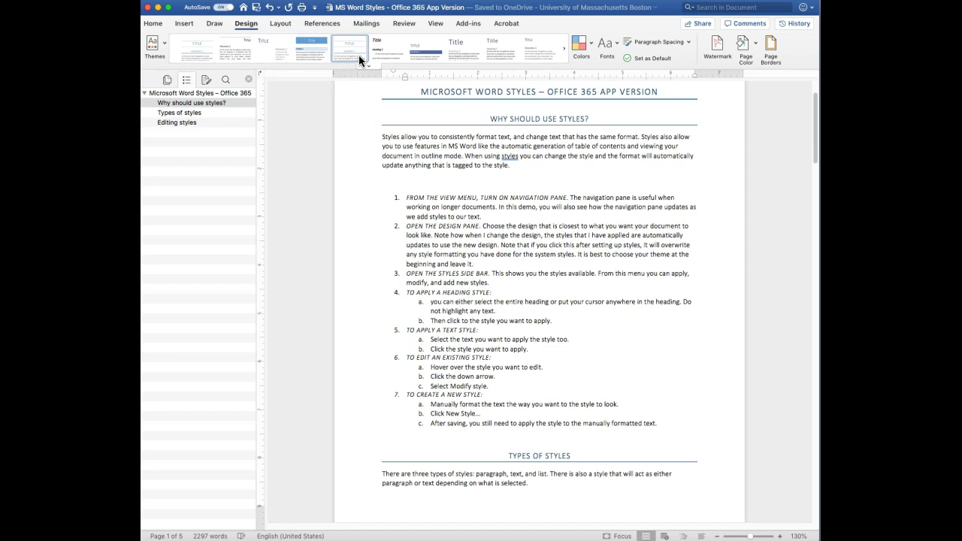
click(387, 54)
click(428, 53)
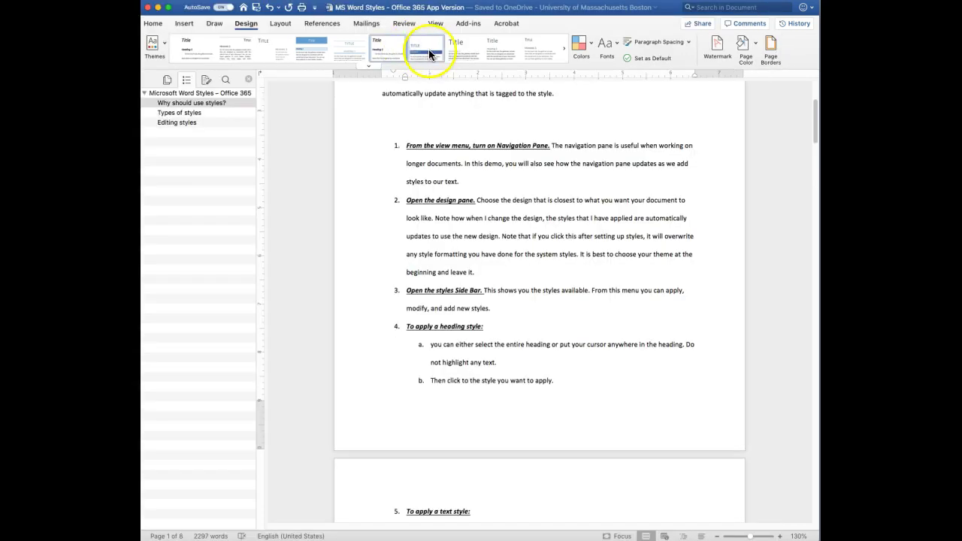
click(465, 56)
click(507, 54)
Try further style sets, finishing on the blue banner heading set
click(564, 49)
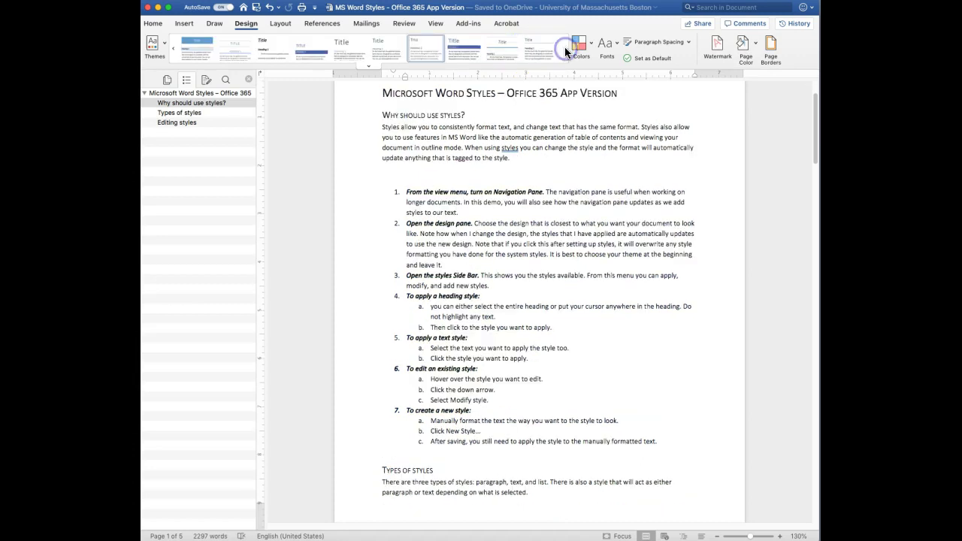
click(493, 54)
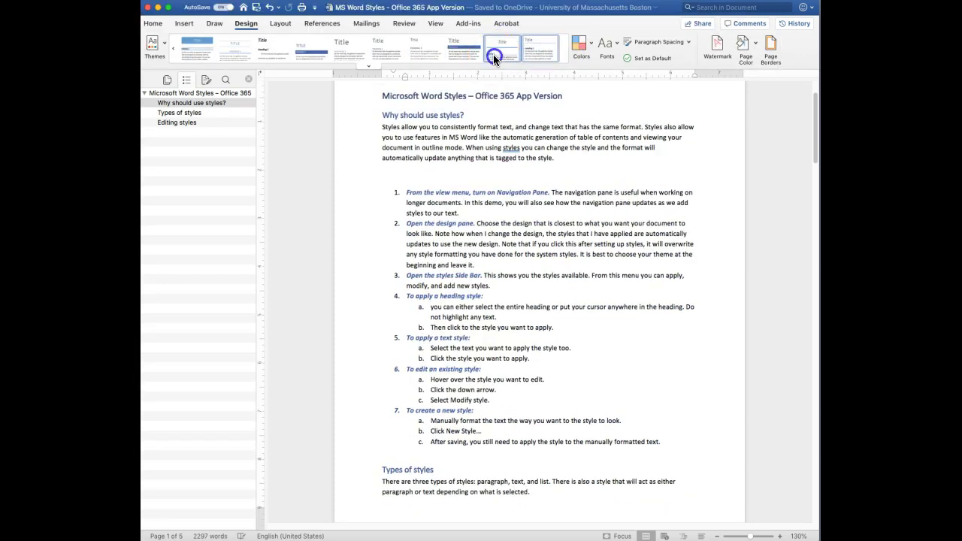
click(460, 57)
click(418, 54)
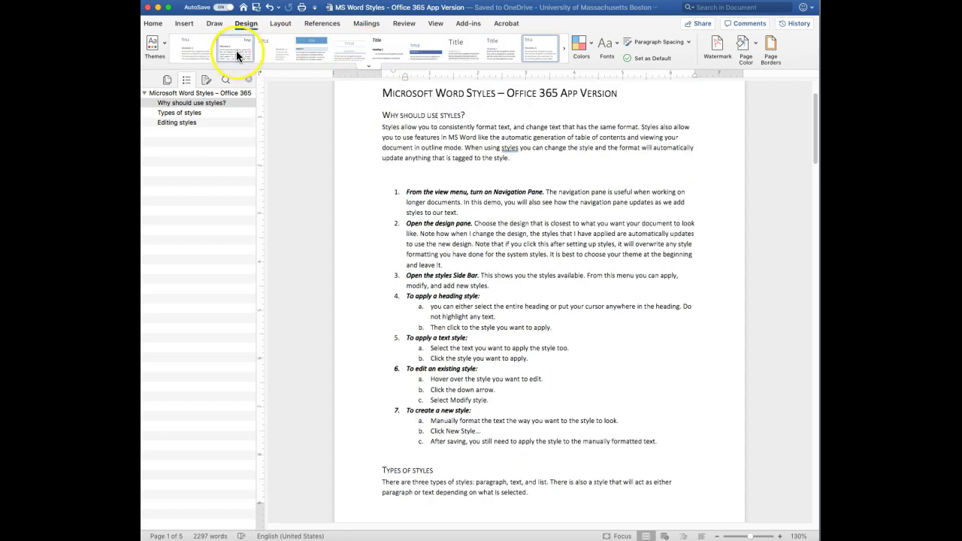
click(237, 56)
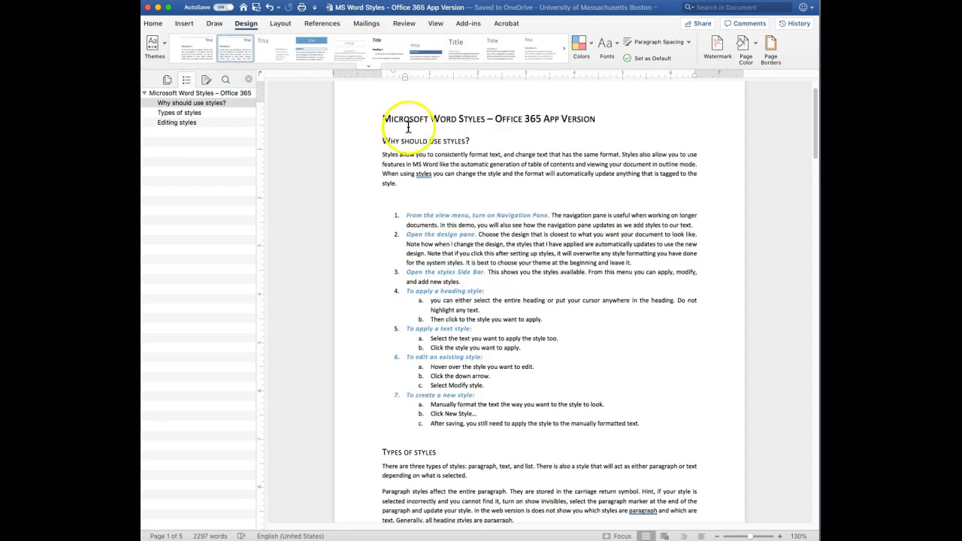
click(201, 54)
click(341, 51)
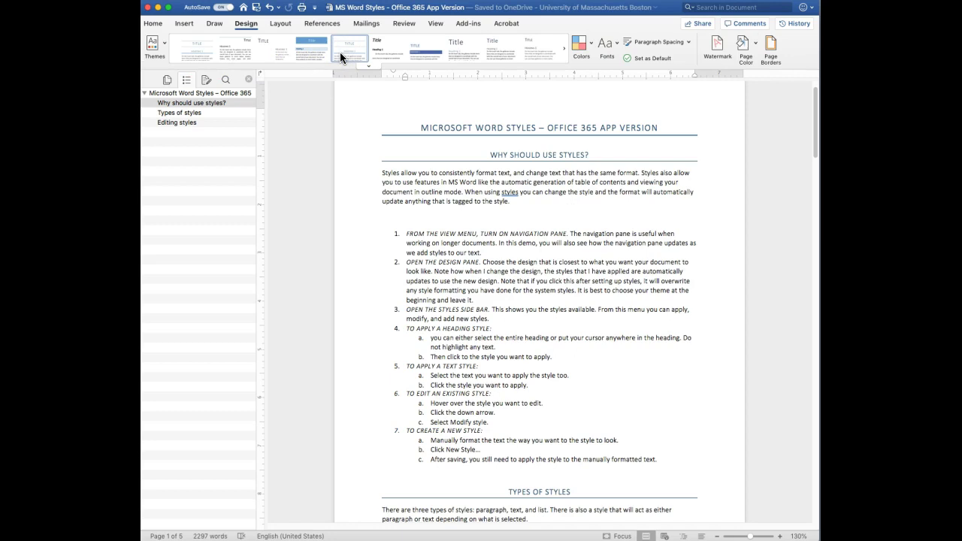
click(388, 53)
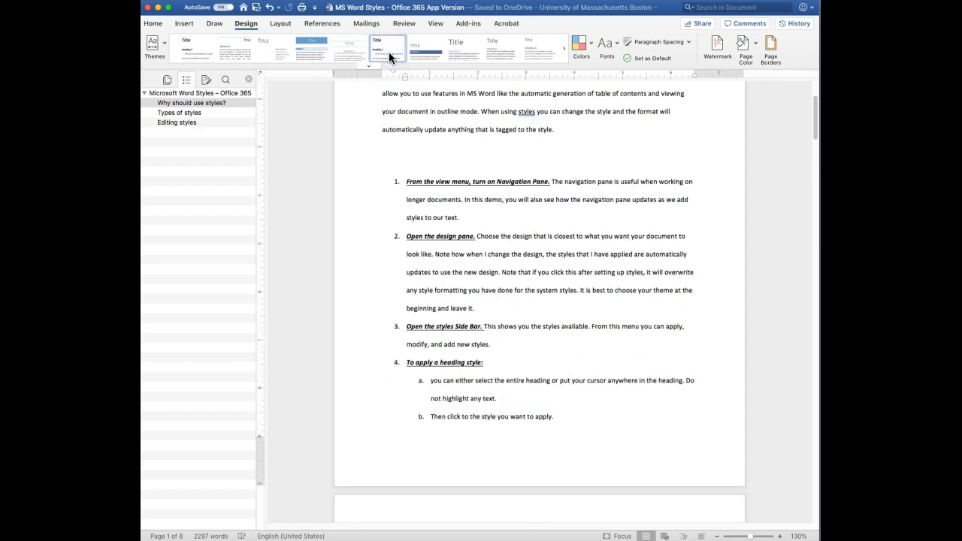
click(415, 54)
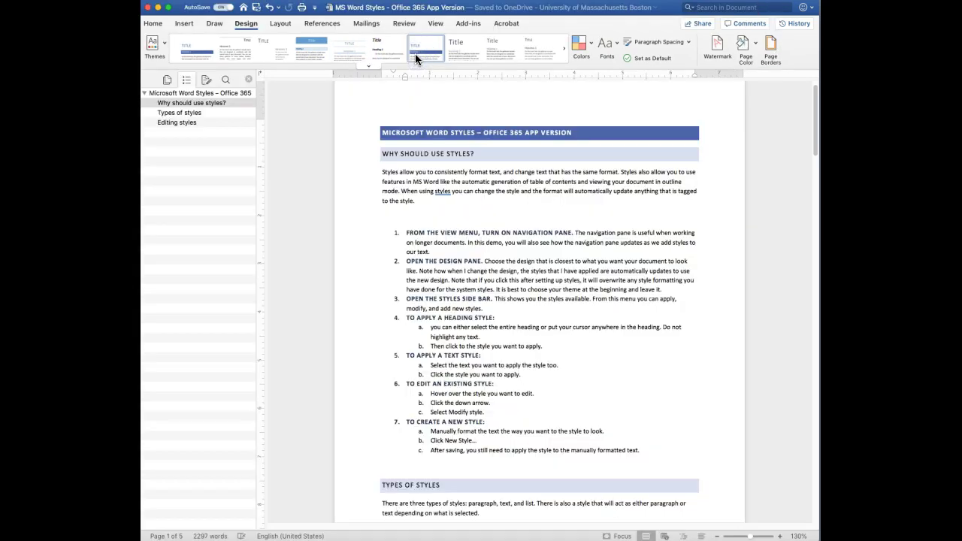
Change the theme colours to Blue, then to Green
click(590, 43)
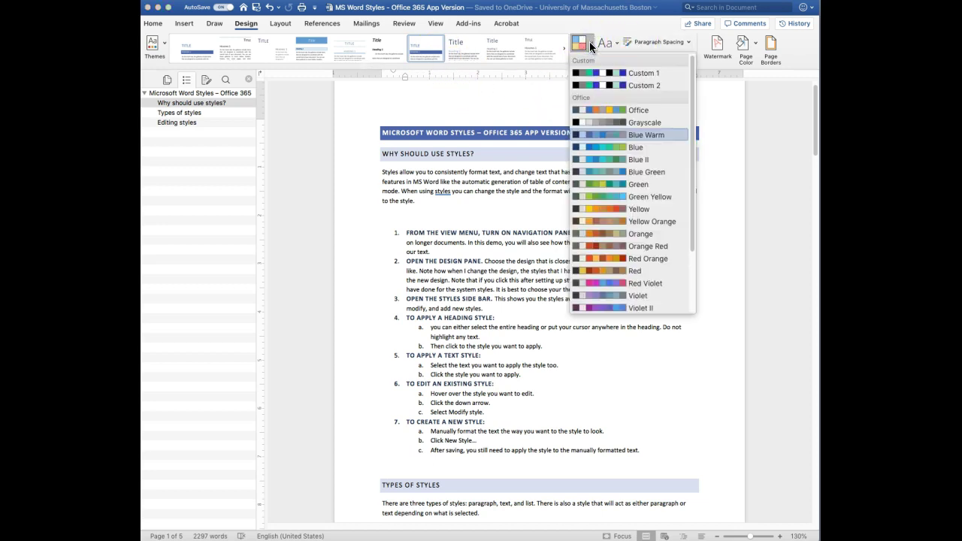
click(625, 146)
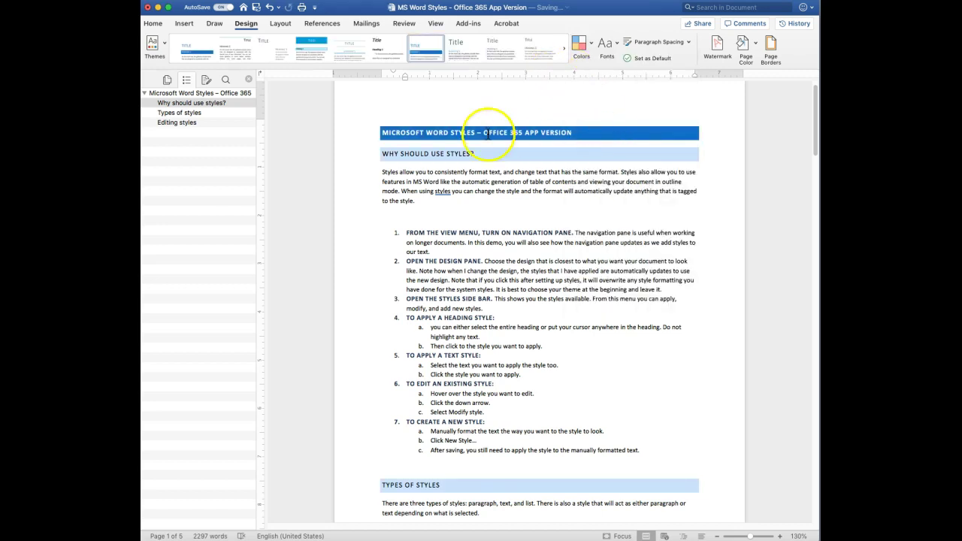
click(589, 43)
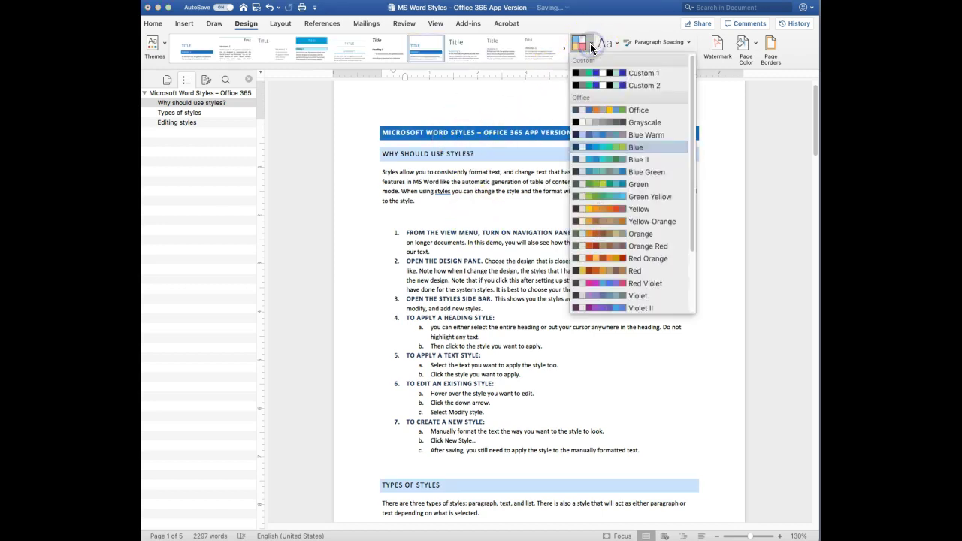
click(596, 184)
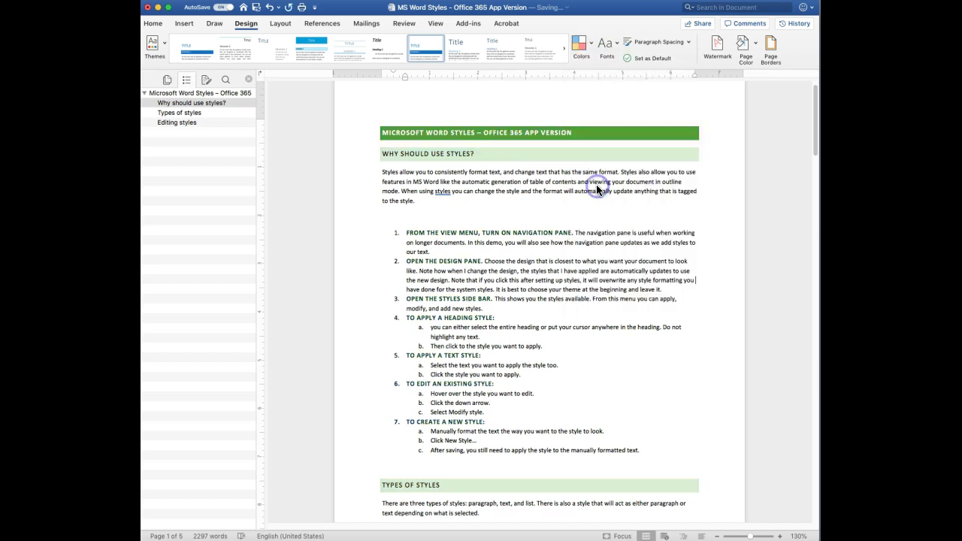
Set the theme fonts to Cambria after previewing Calibri
click(616, 43)
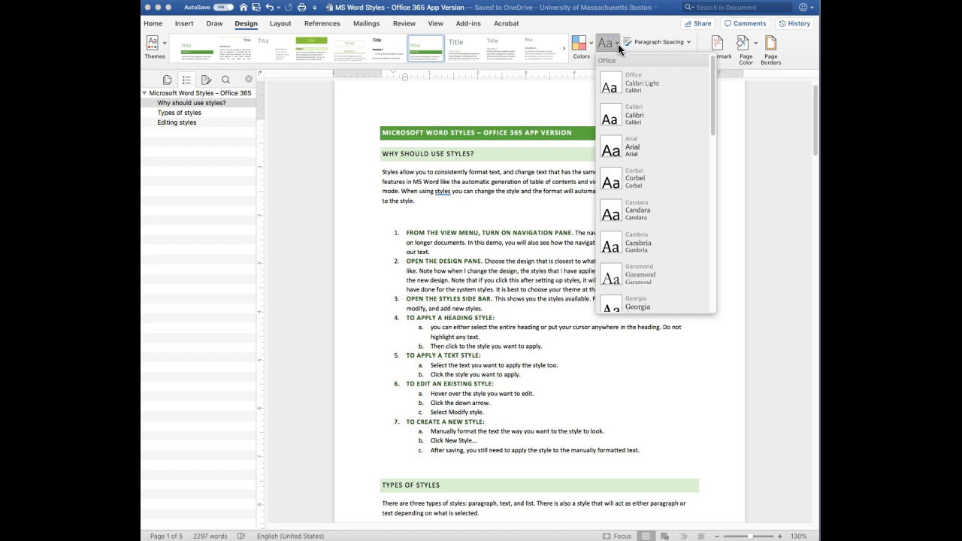
click(619, 121)
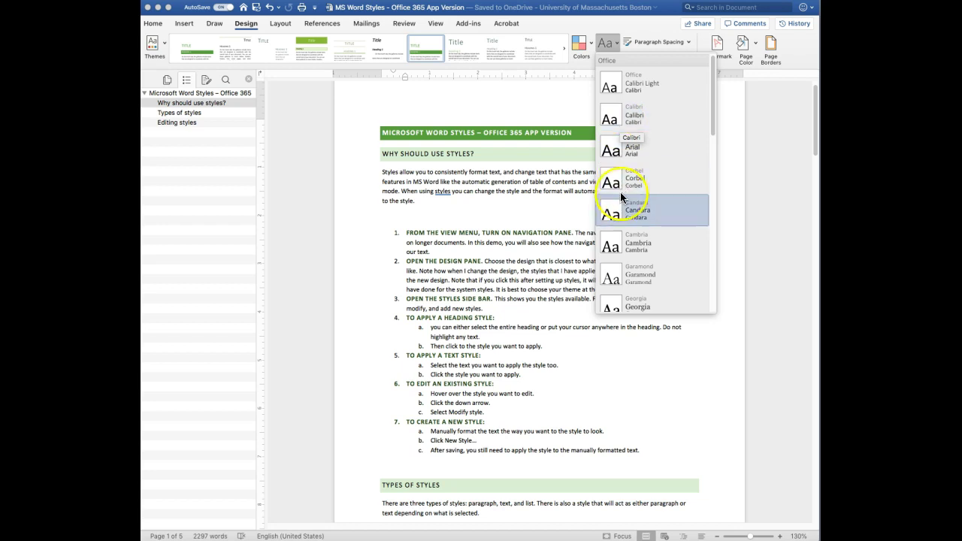
click(616, 249)
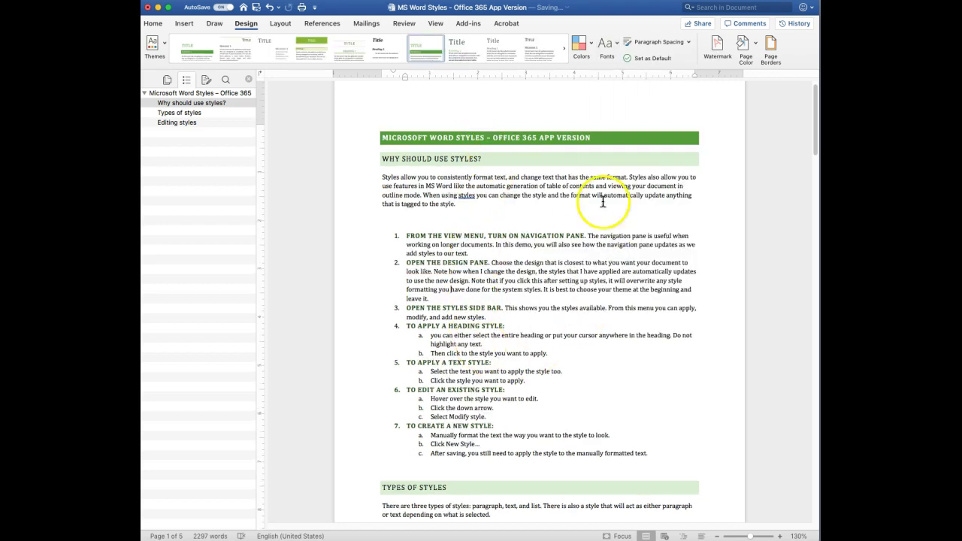
click(688, 42)
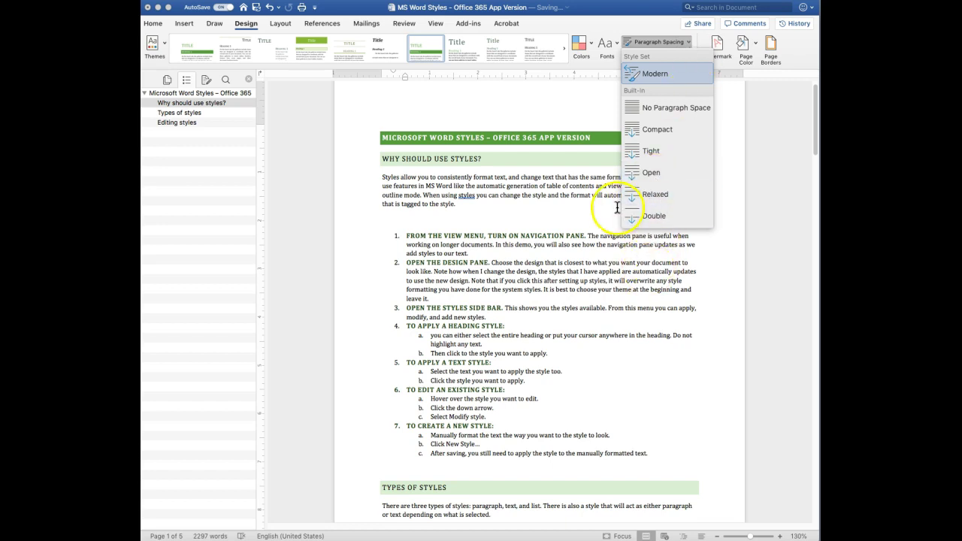
Close the Paragraph Spacing choices and return to the Home tab
click(568, 113)
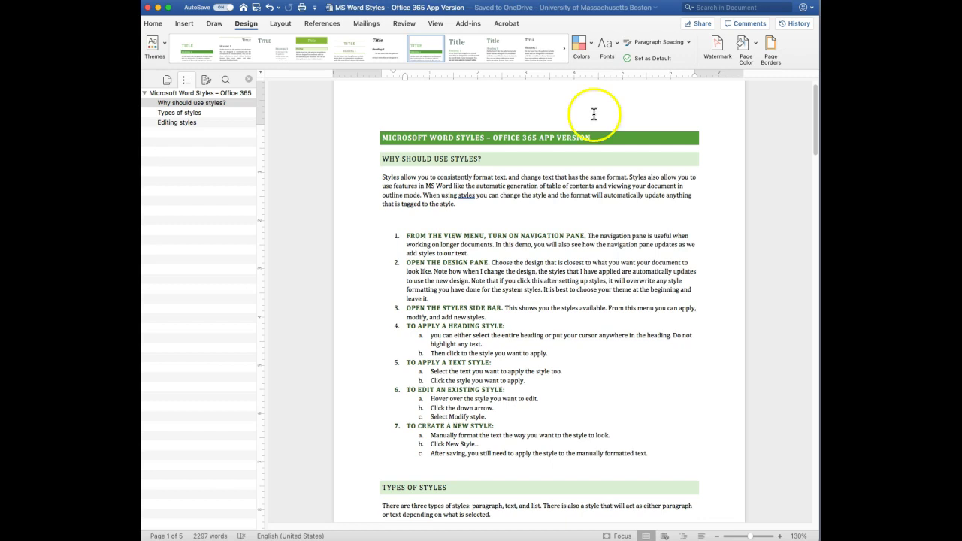
click(149, 25)
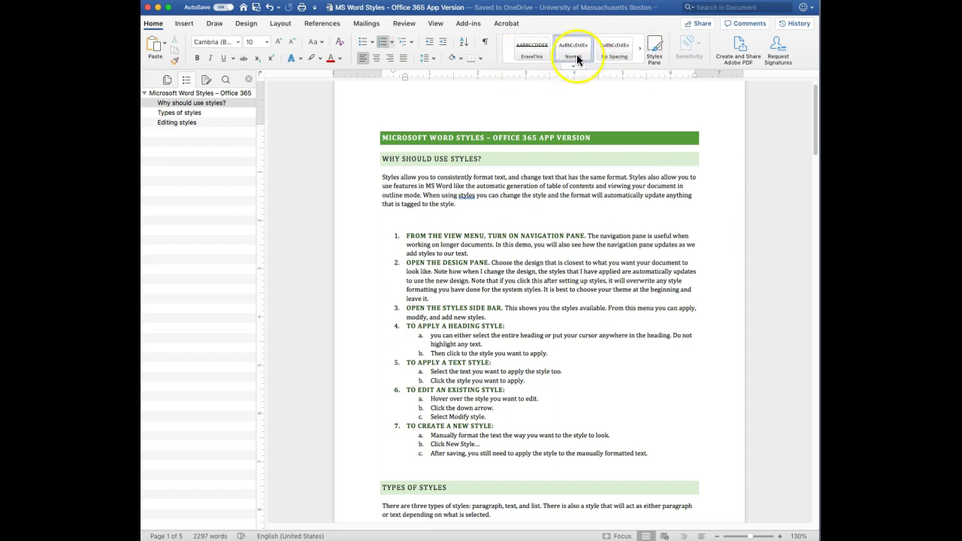
Open the Styles pane and list styles in use, then styles in the current document
click(655, 52)
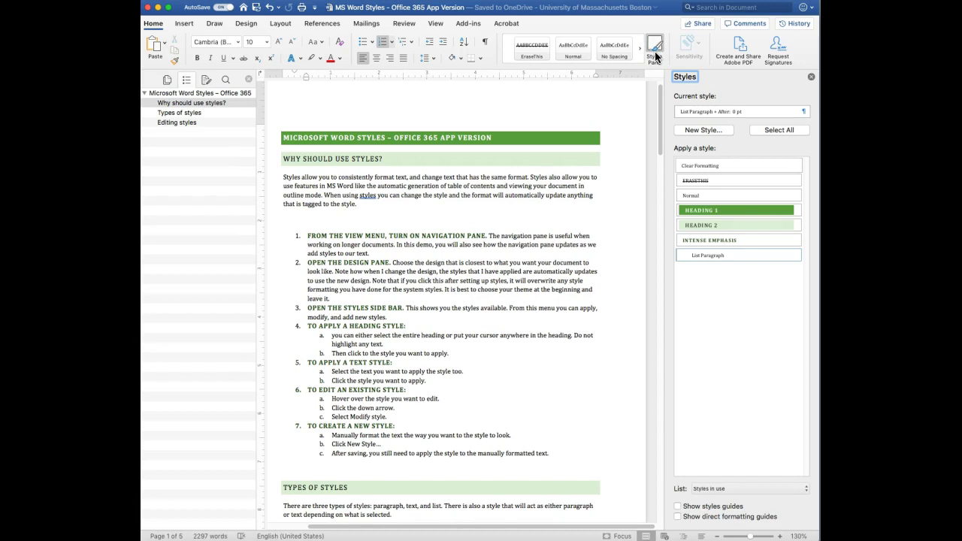
click(716, 488)
click(715, 477)
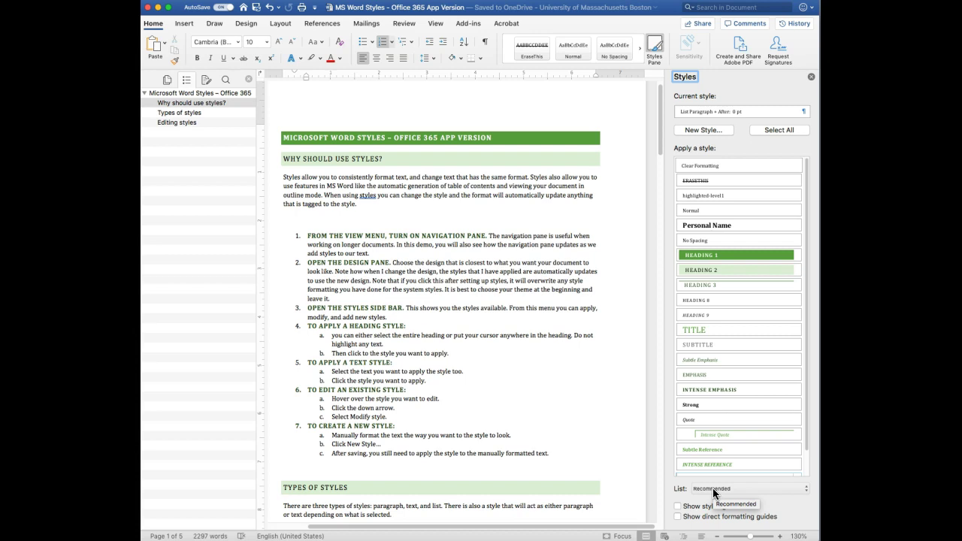
click(713, 493)
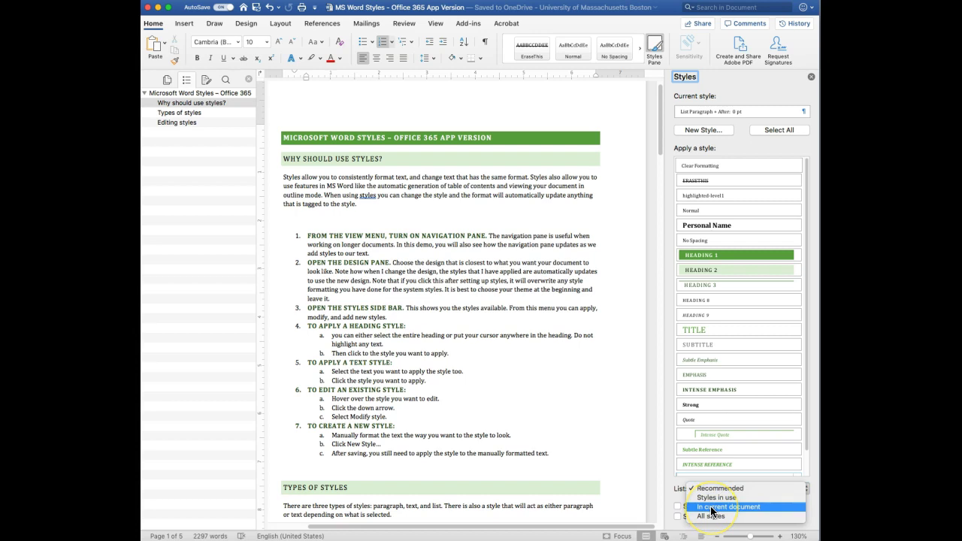
click(712, 511)
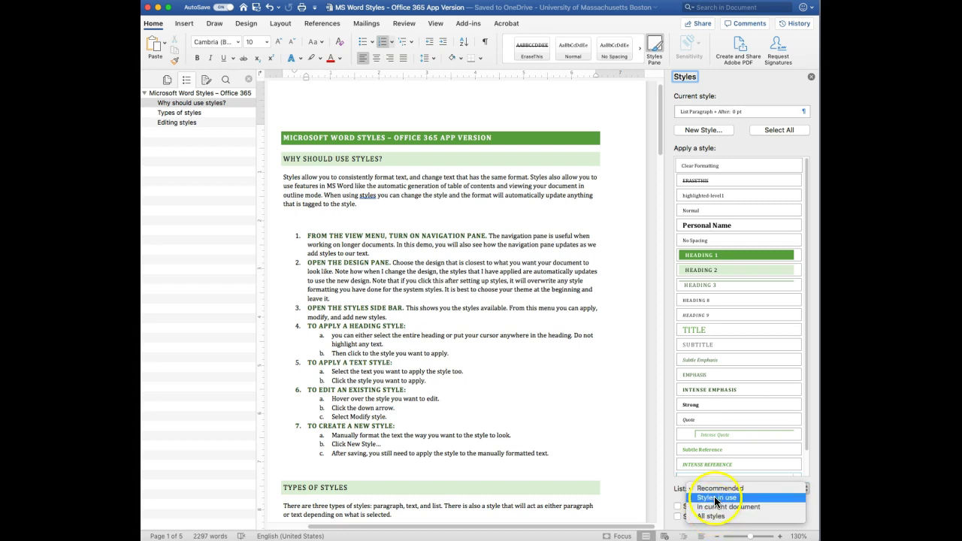
click(714, 498)
click(722, 490)
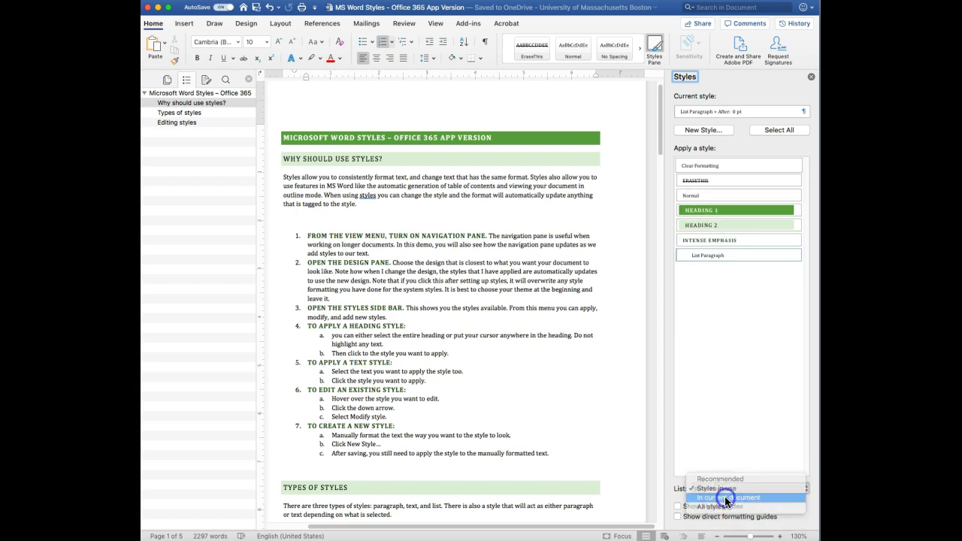
click(726, 498)
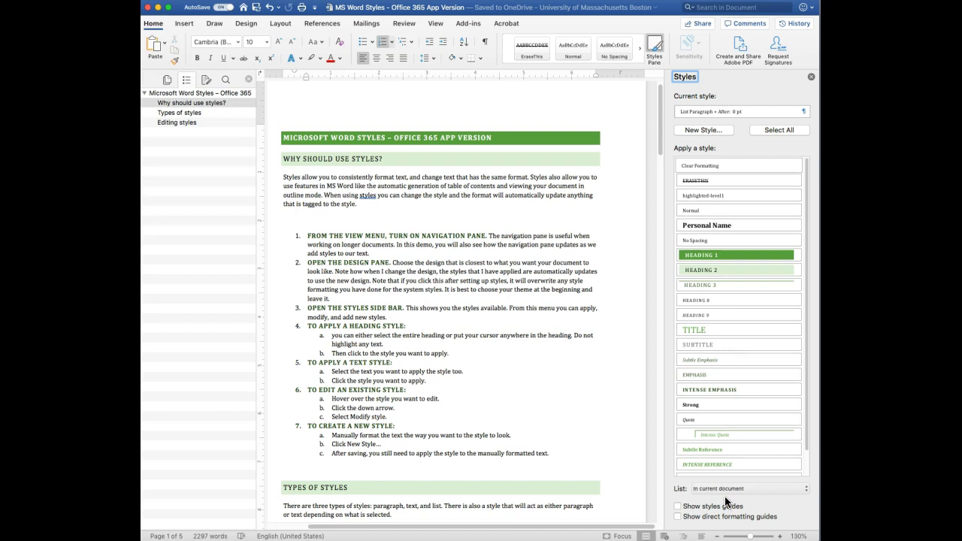
Switch the Styles pane list to recommended styles, then to All styles
click(724, 490)
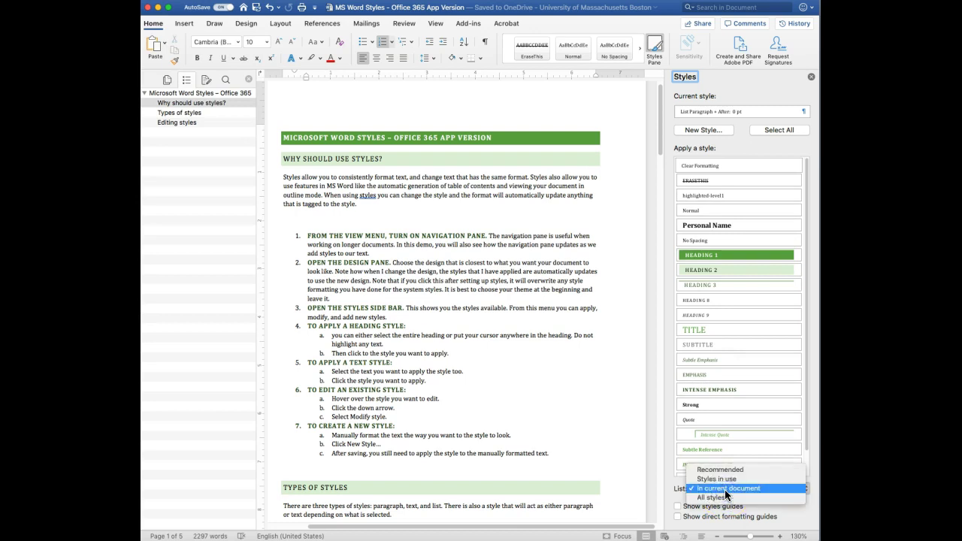
click(726, 470)
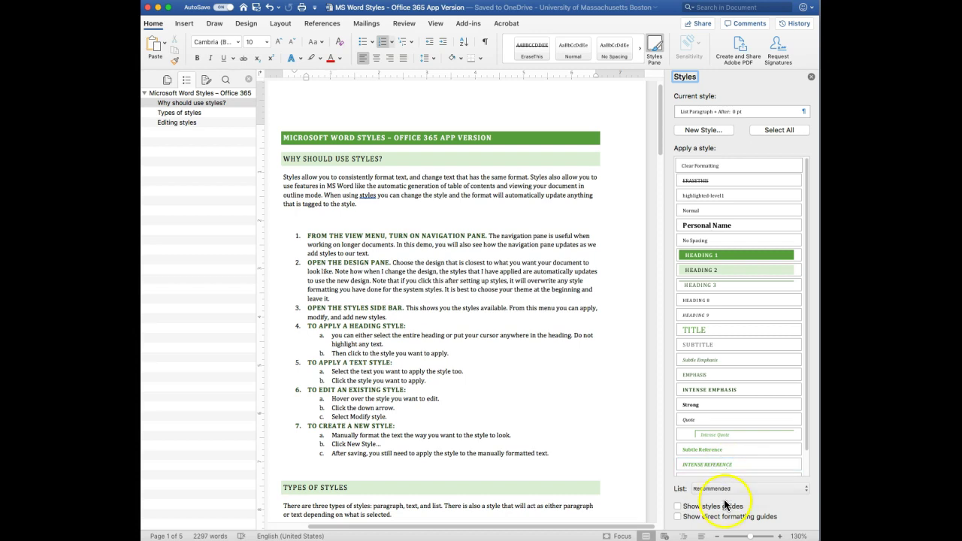
click(726, 489)
click(726, 509)
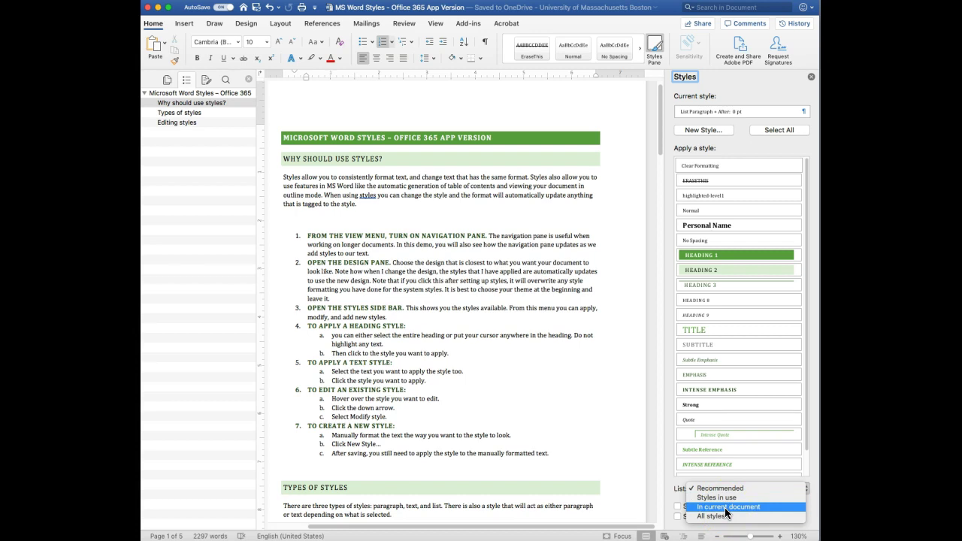
click(725, 515)
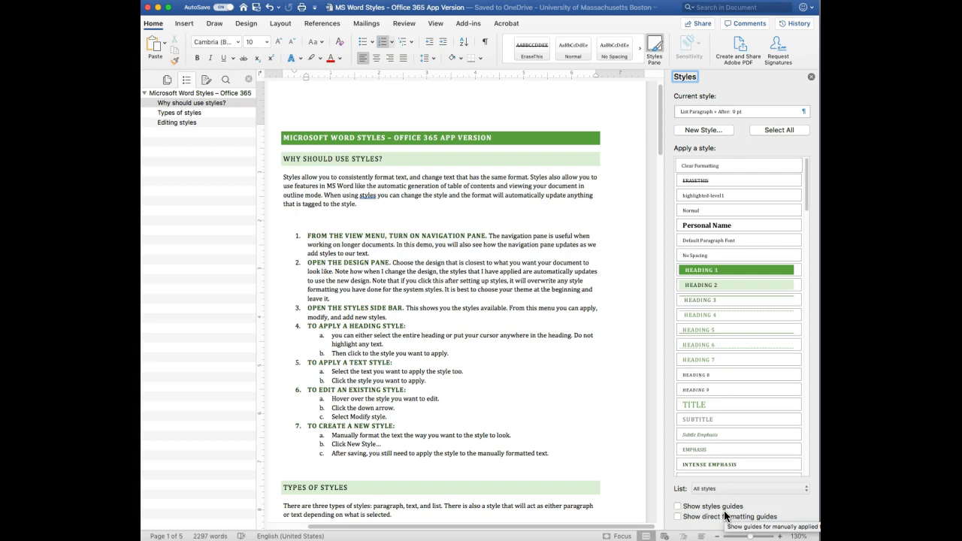
click(732, 490)
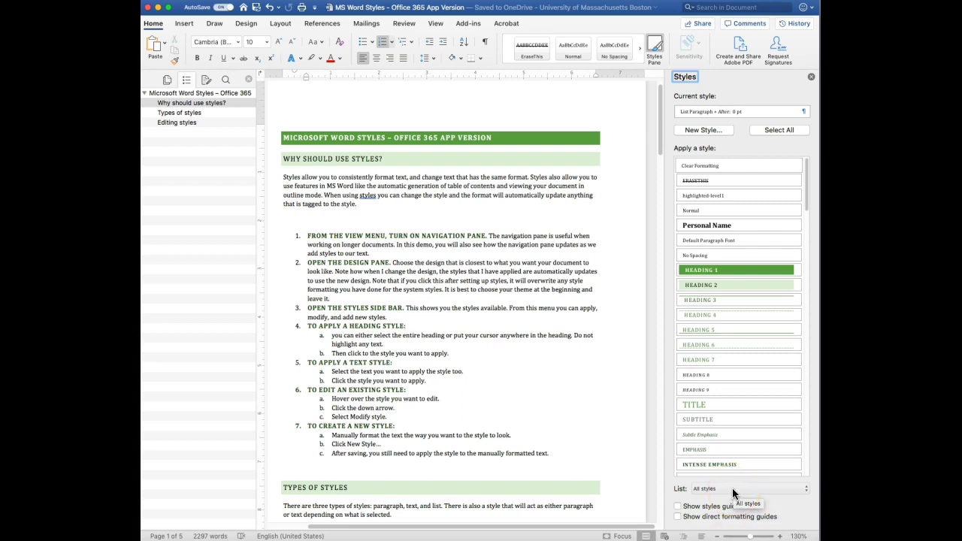
click(732, 488)
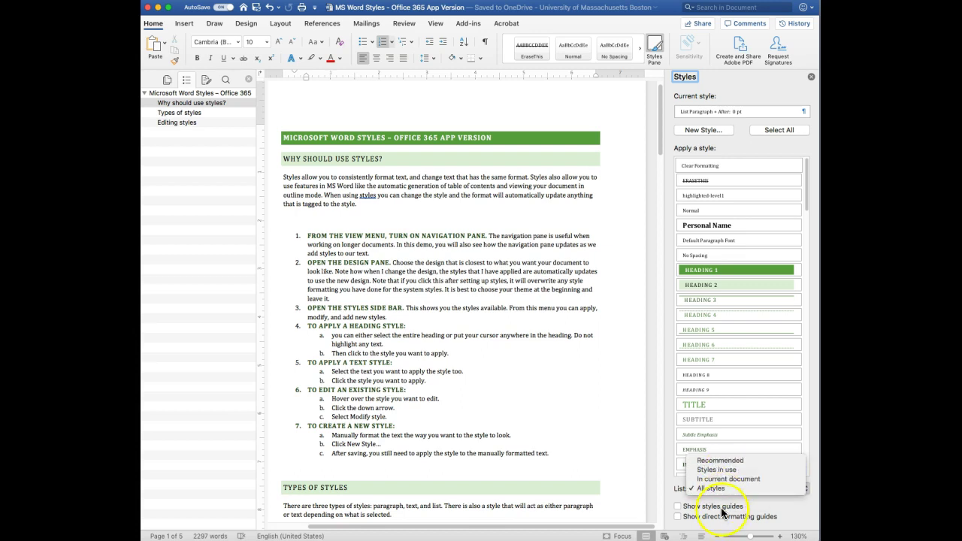
click(577, 435)
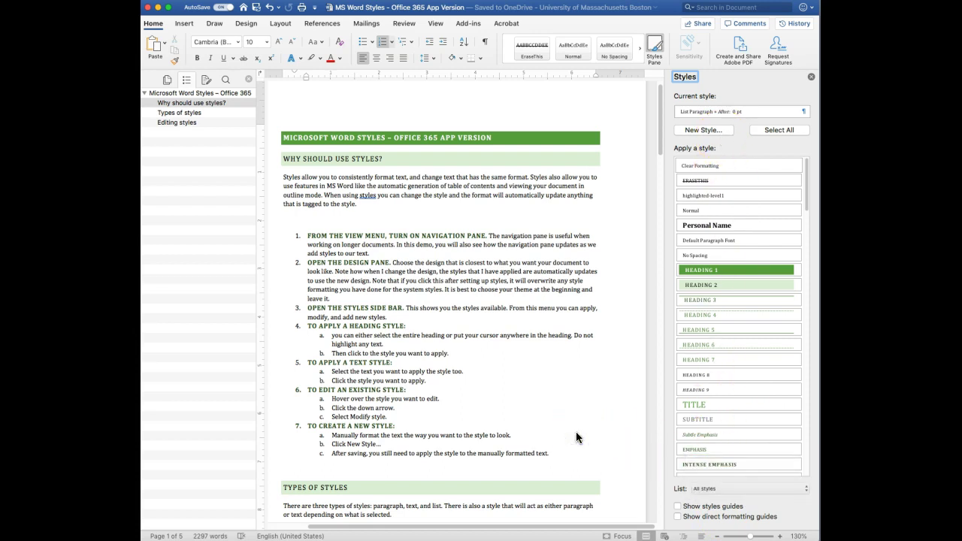
Make the 'Lorem ipsum dolor sit amet, consectetur adipiscing elit.' line a Heading 2
scroll(577, 435, down, 8)
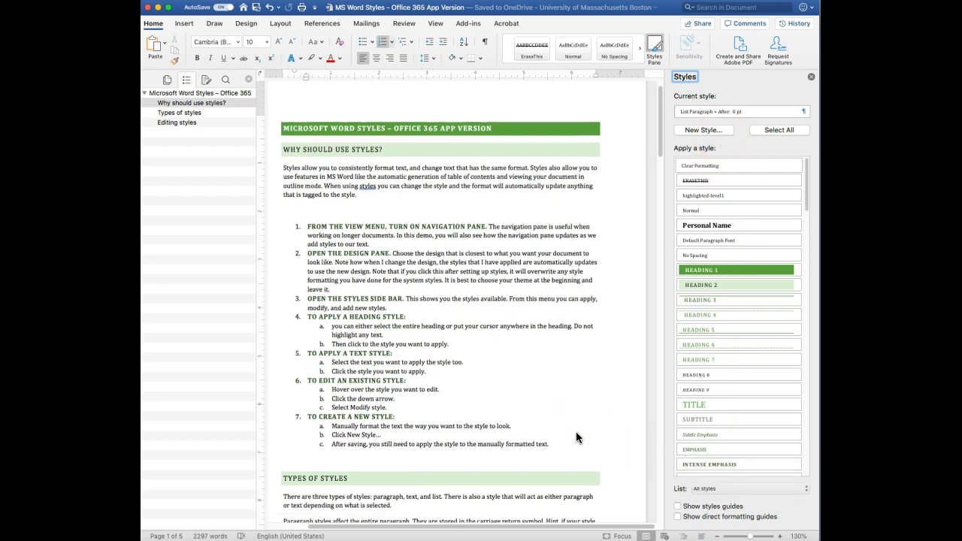
scroll(575, 431, down, 8)
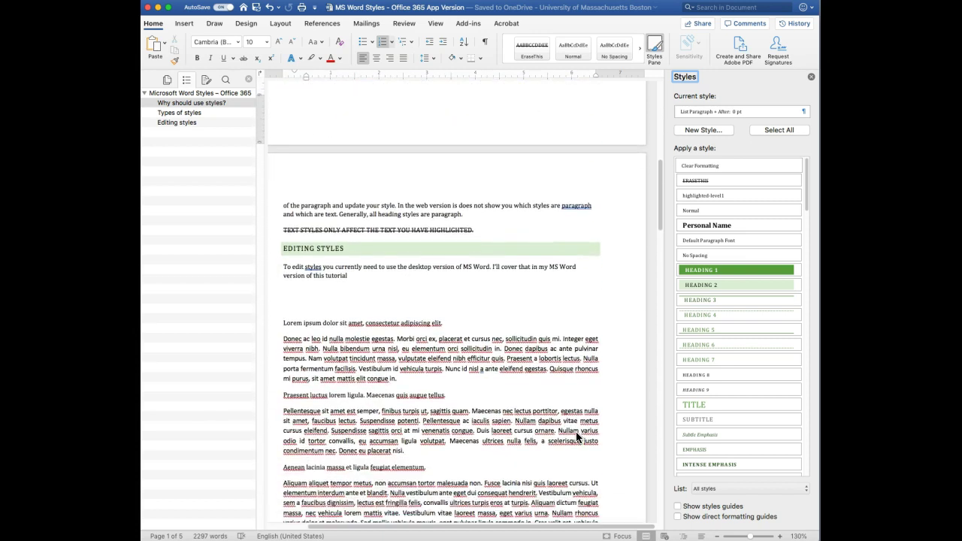
click(444, 267)
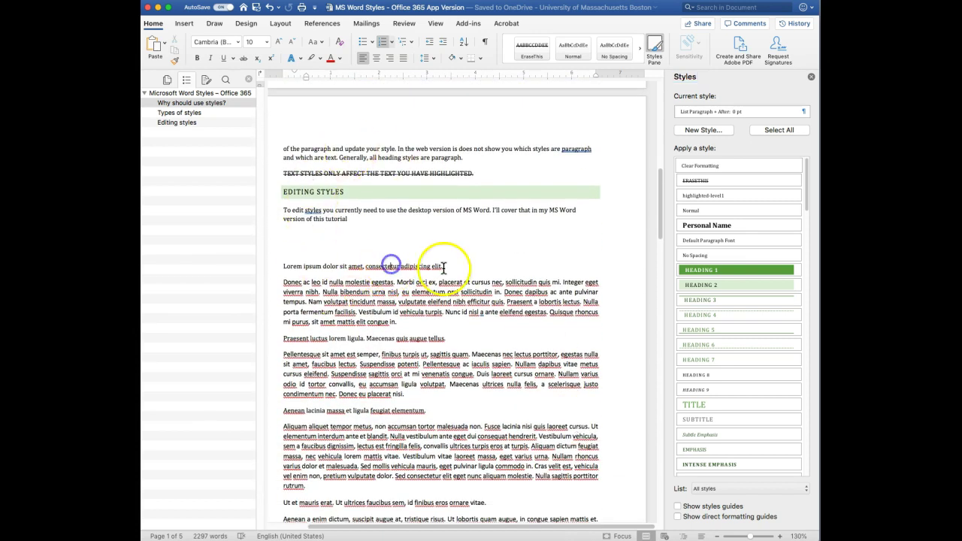
click(388, 266)
click(414, 266)
click(391, 266)
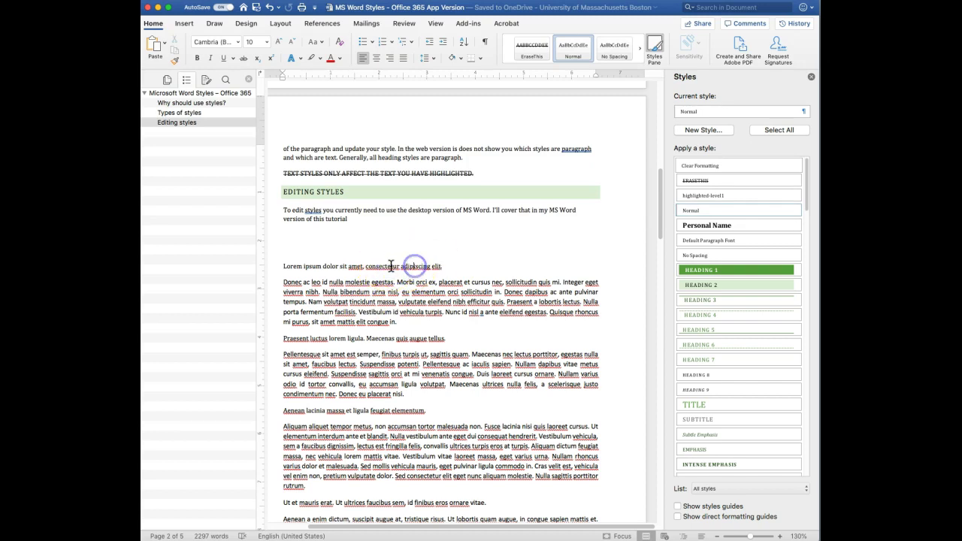
click(702, 285)
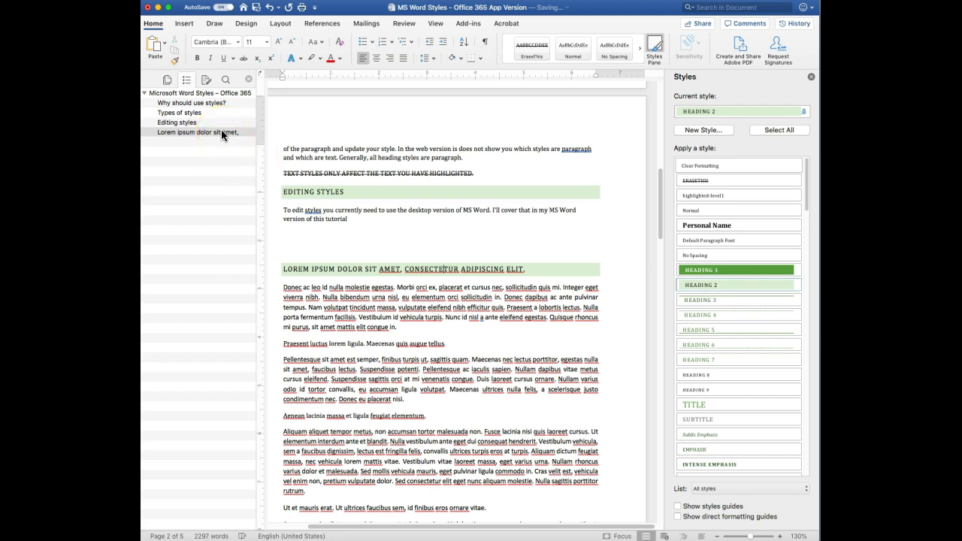
Select the 'Praesent luctus' line further down
click(182, 151)
scroll(502, 430, down, 2)
scroll(501, 429, down, 1)
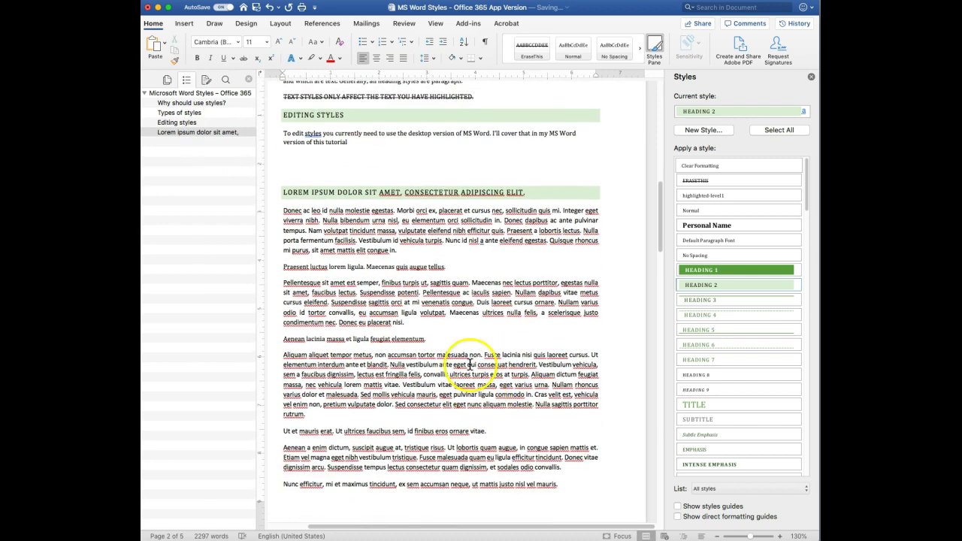
drag(463, 266, 247, 266)
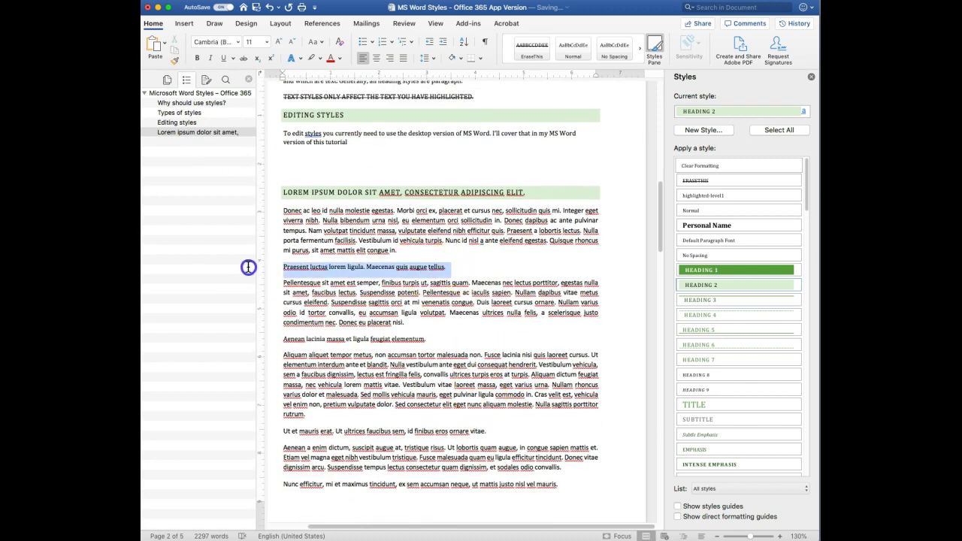
Make the 'Praesent luctus' line a Heading 3
click(730, 299)
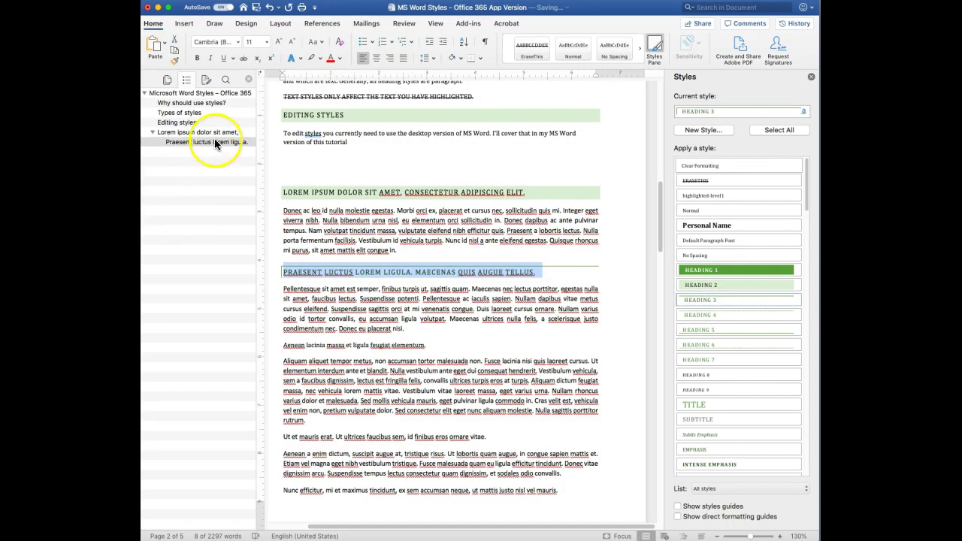
click(448, 342)
drag(448, 341, 260, 348)
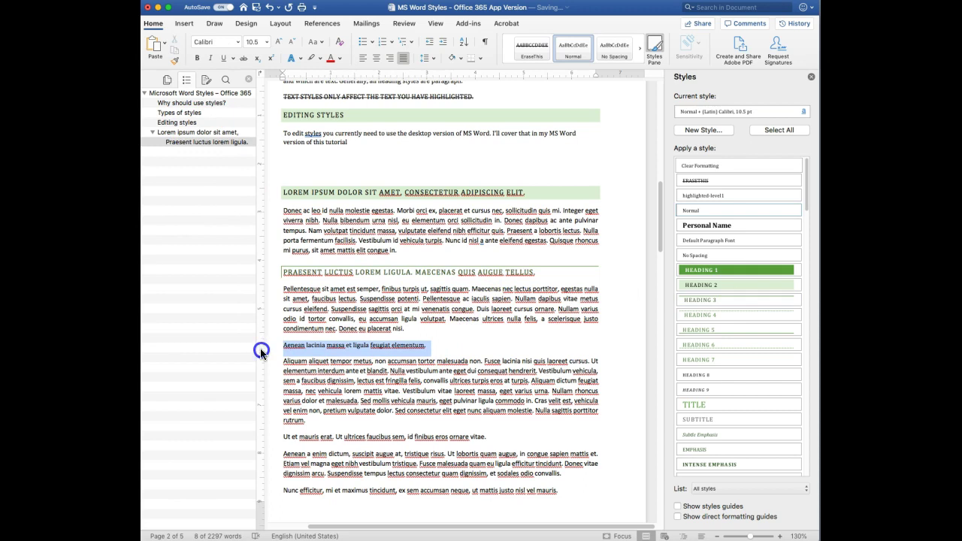
click(454, 351)
Apply Heading 3 to the 'Aenean lacinia' line after a stray attempt on 'feugiat'
double_click(379, 345)
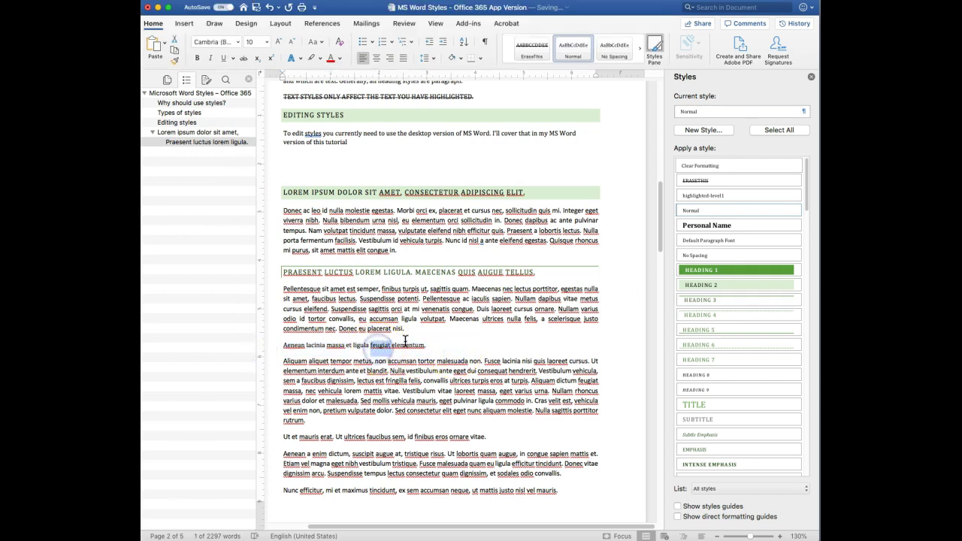
click(696, 301)
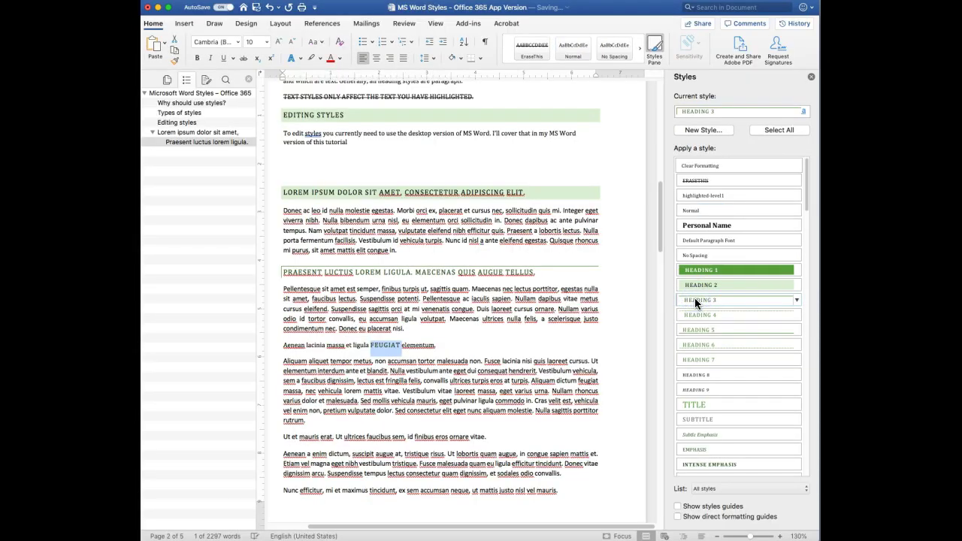
click(373, 344)
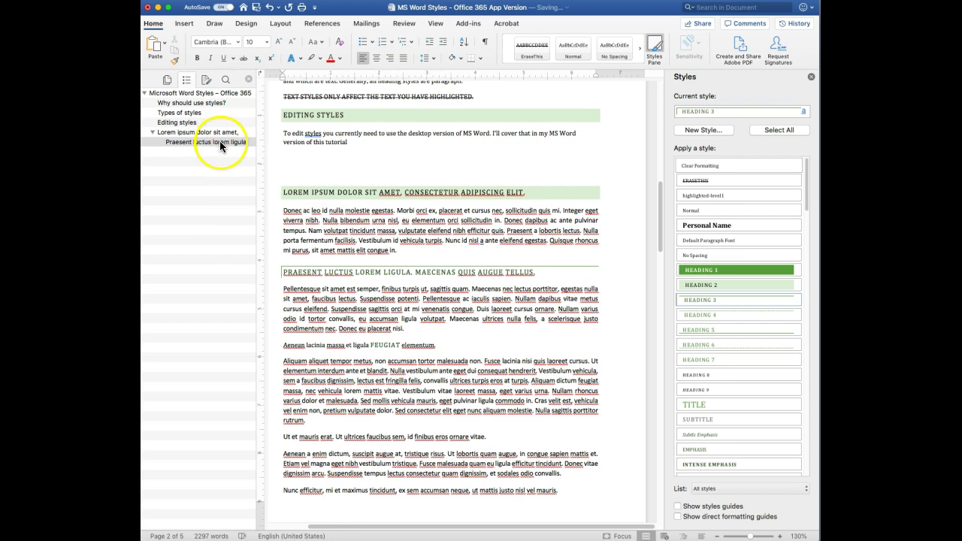
click(421, 348)
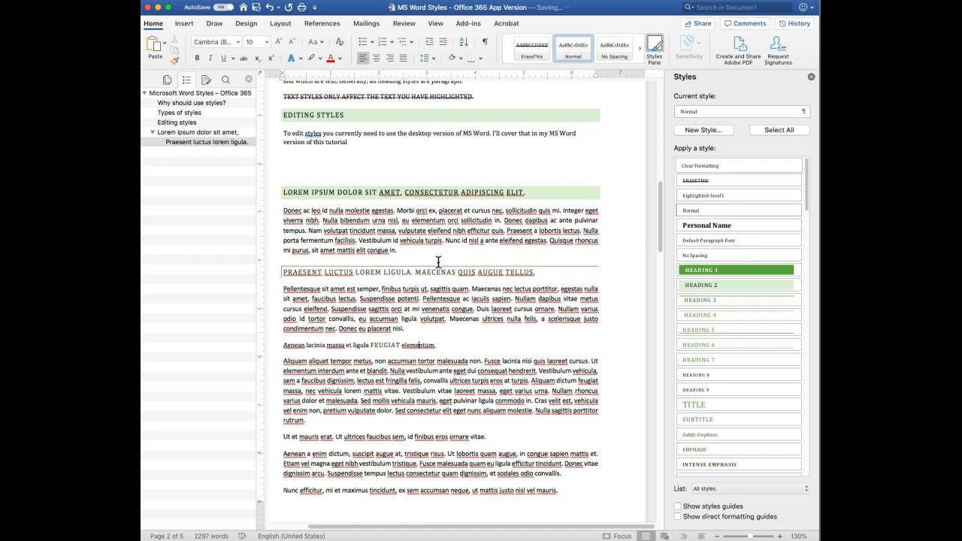
scroll(438, 262, up, 1)
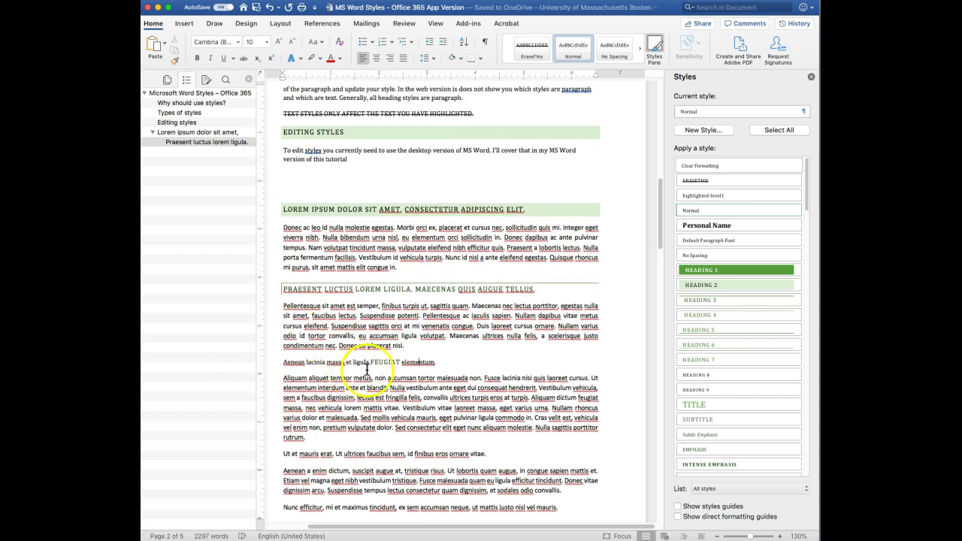
click(707, 300)
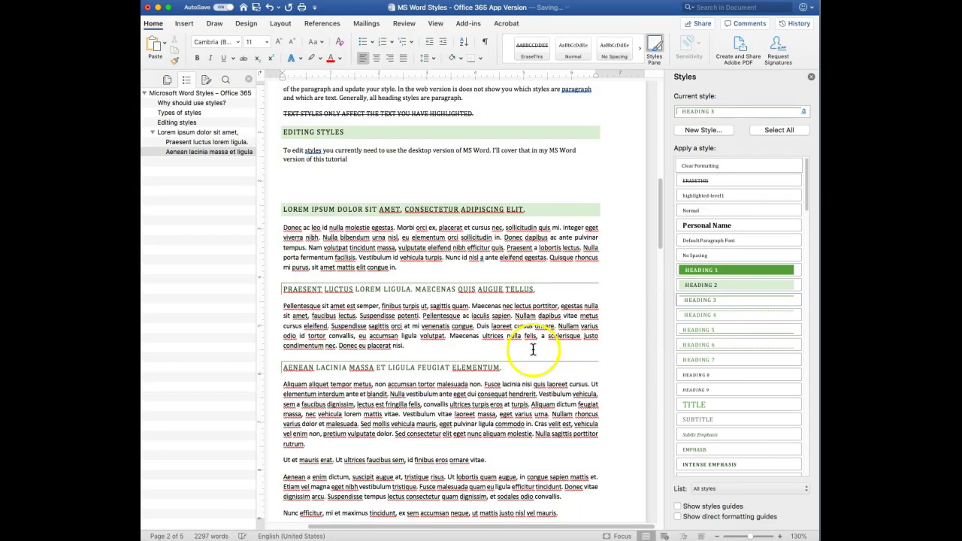
click(543, 383)
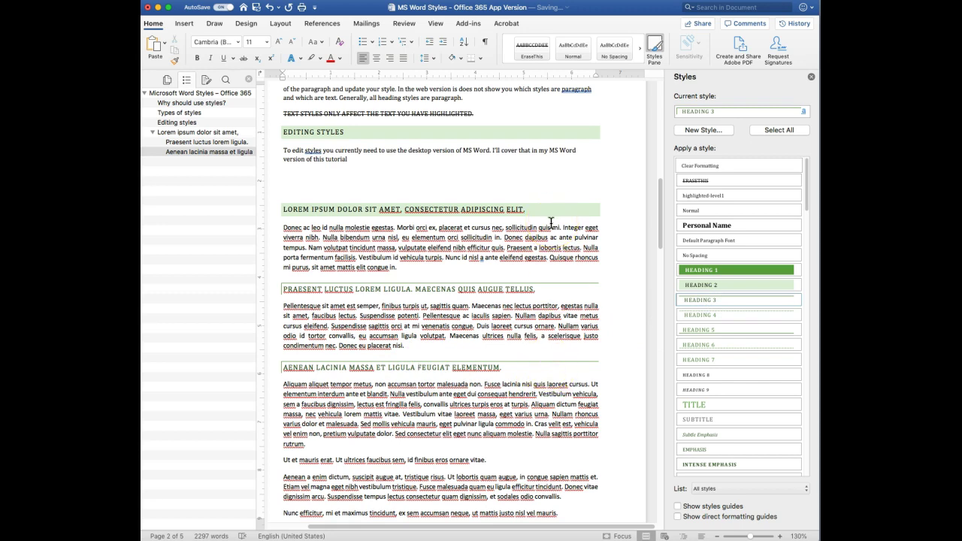
Bold the phrase 'There are three types' with the Strong style
scroll(551, 223, up, 15)
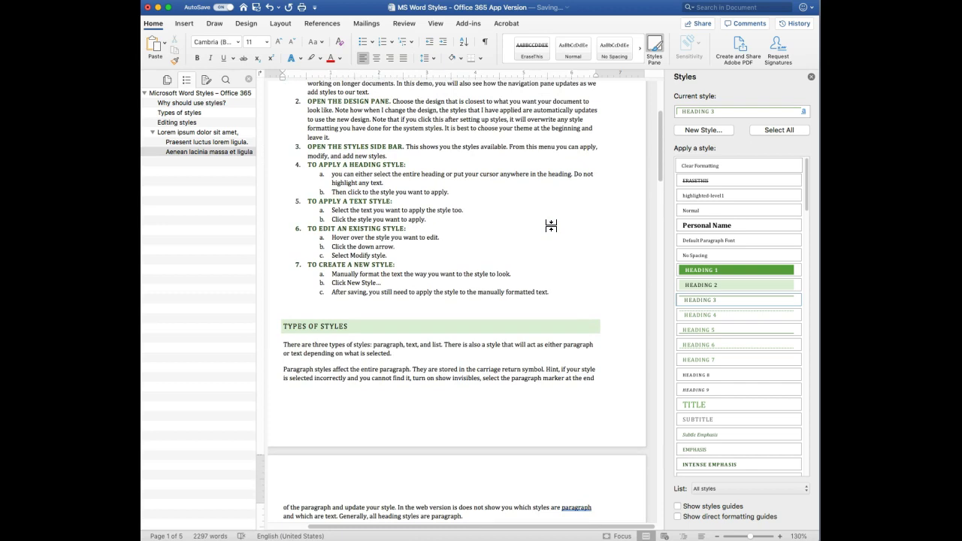
scroll(550, 225, down, 4)
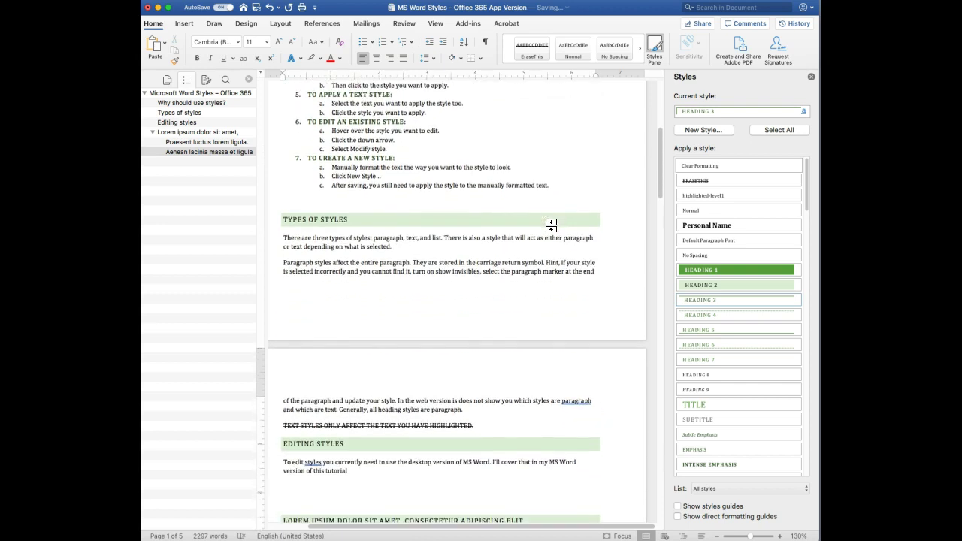
drag(283, 237, 345, 237)
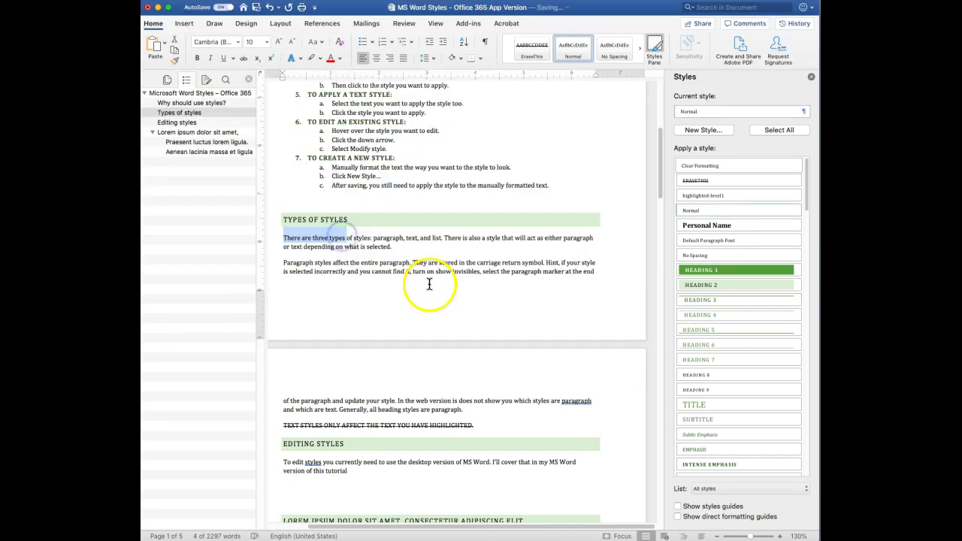
scroll(751, 419, down, 2)
scroll(751, 420, down, 4)
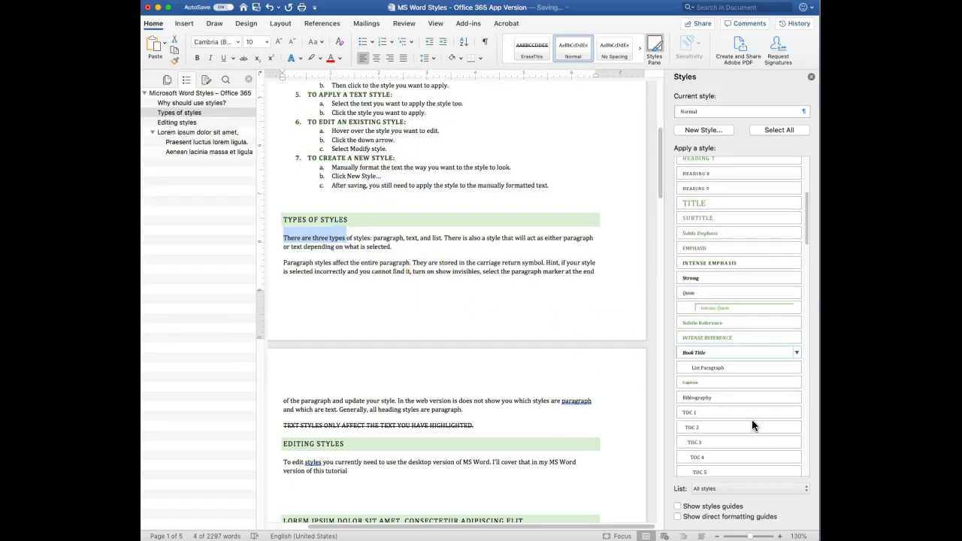
click(699, 278)
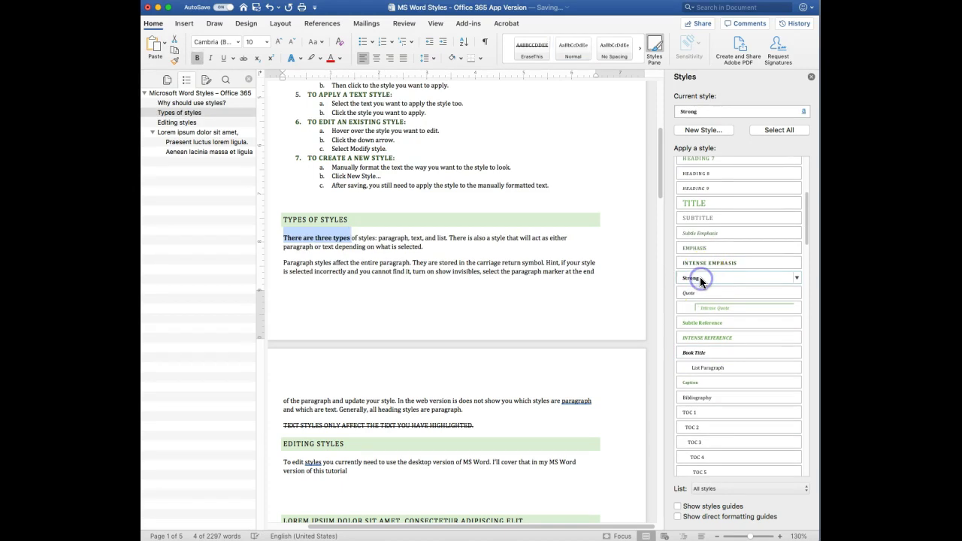
click(547, 296)
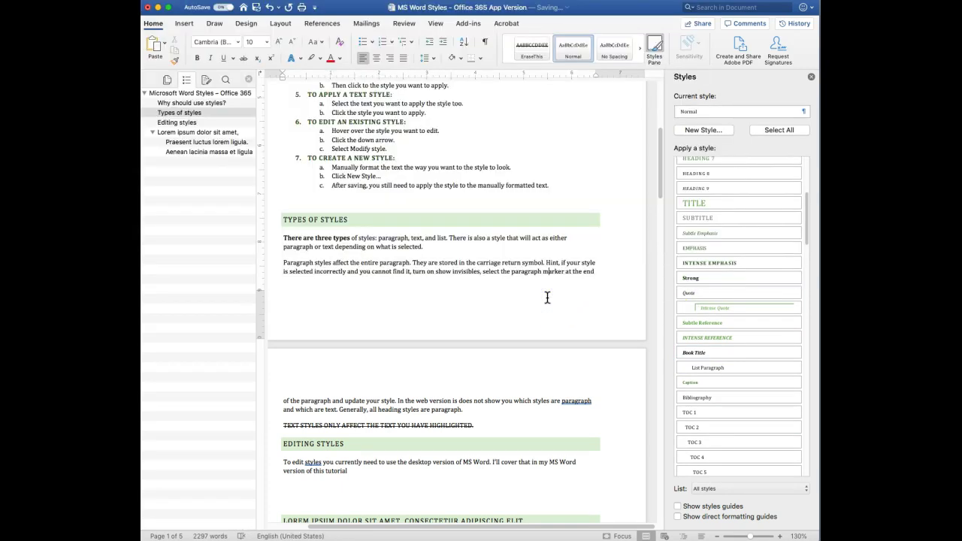
scroll(547, 297, up, 8)
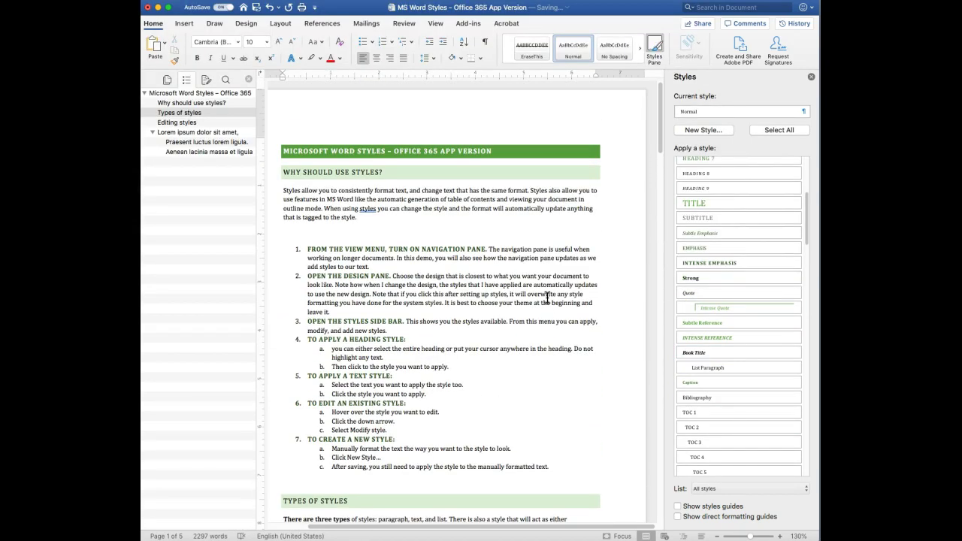
scroll(547, 297, down, 4)
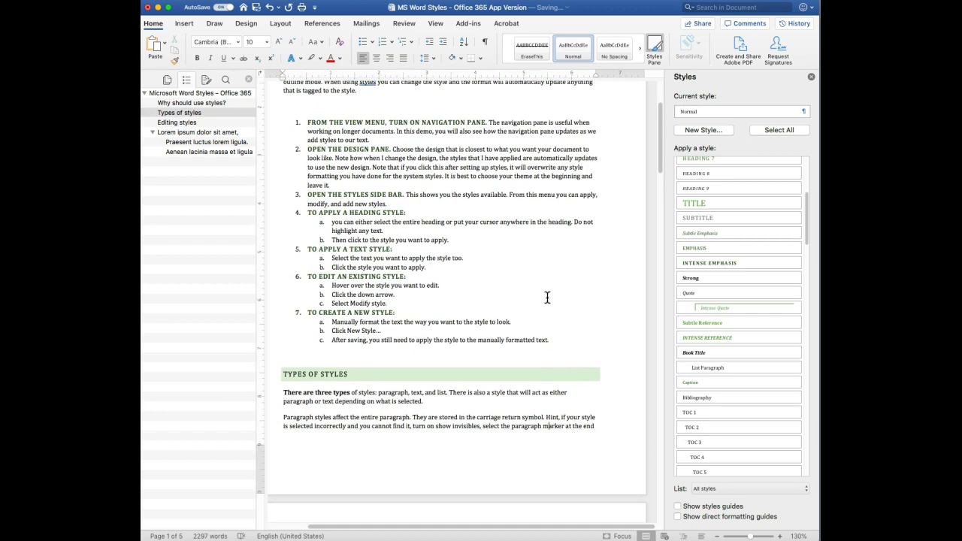
scroll(547, 297, down, 3)
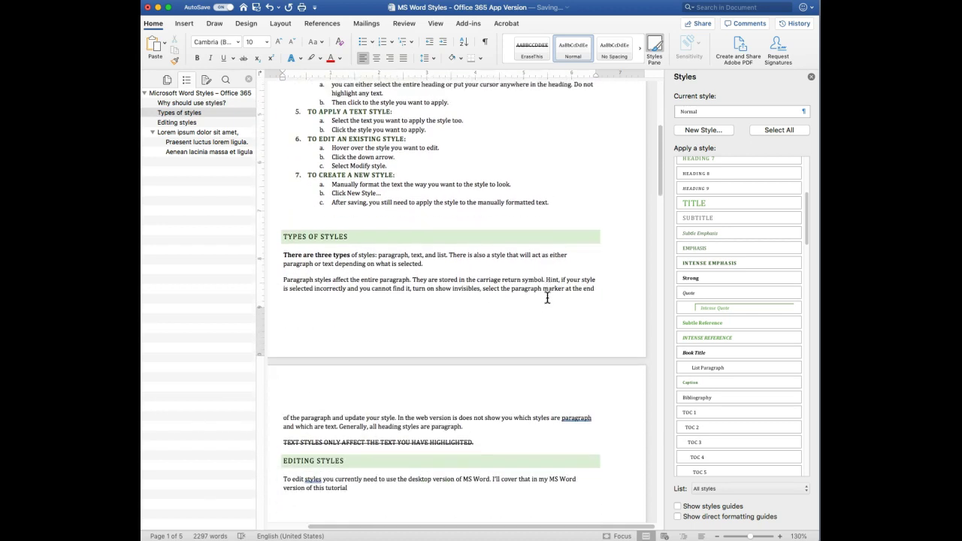
scroll(547, 297, up, 1)
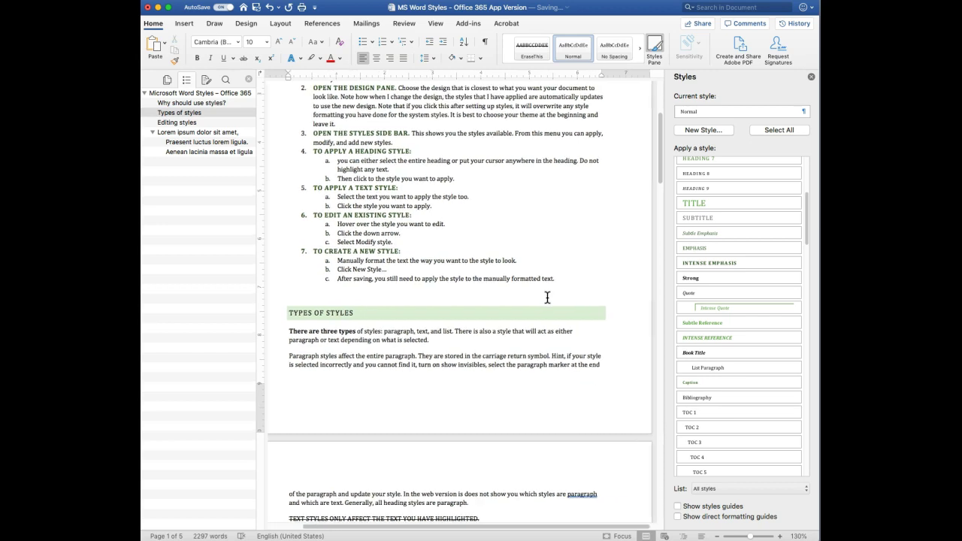
click(319, 311)
With 'Types of Styles' selected, open Modify Style for Heading 2 from the Styles pane
click(277, 312)
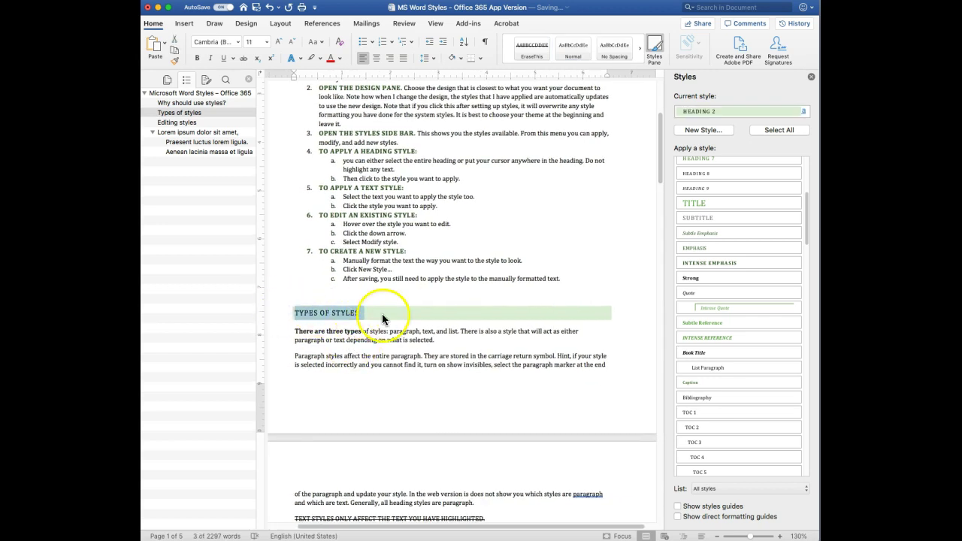
click(805, 114)
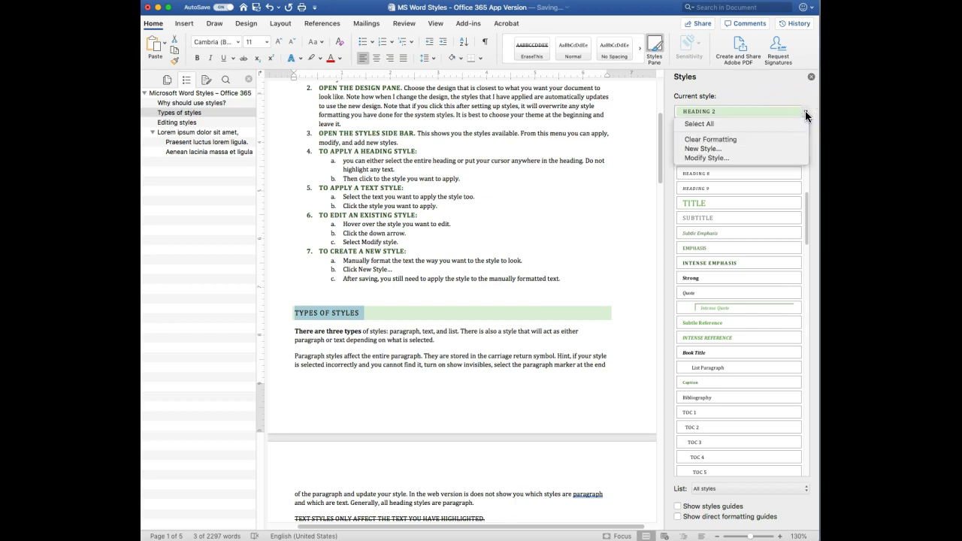
click(758, 344)
click(632, 306)
scroll(766, 370, up, 3)
scroll(765, 370, up, 5)
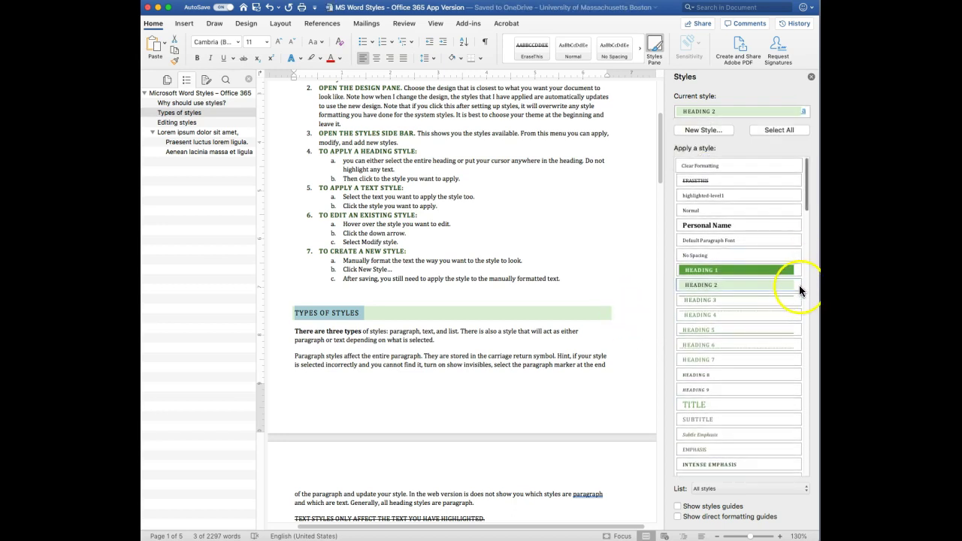
click(797, 284)
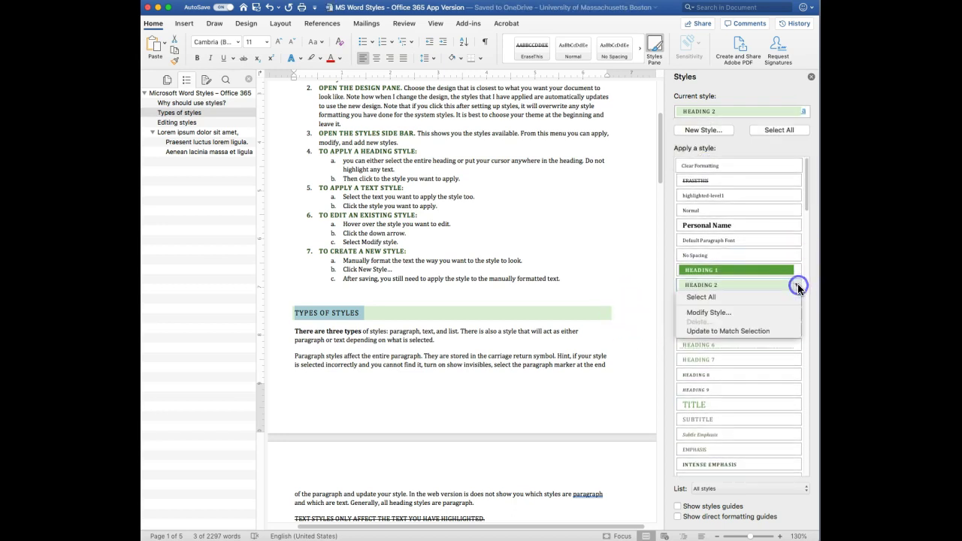
click(751, 313)
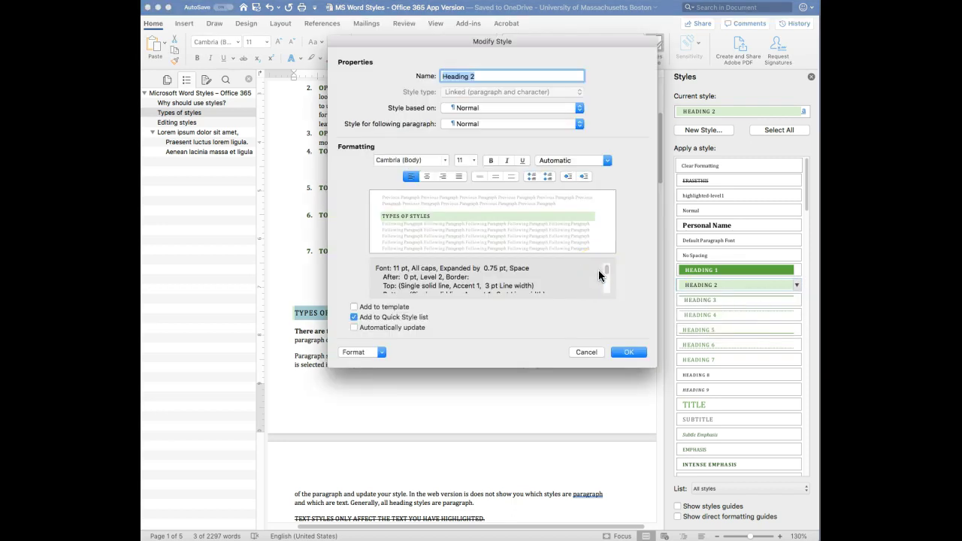
Turn off All caps in Heading 2's font settings and save the style
click(467, 308)
click(381, 352)
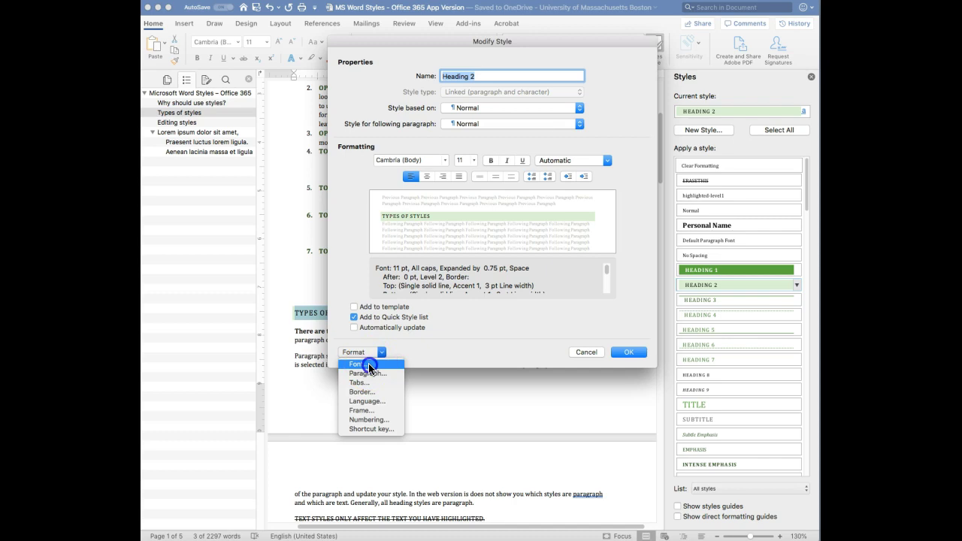
click(368, 365)
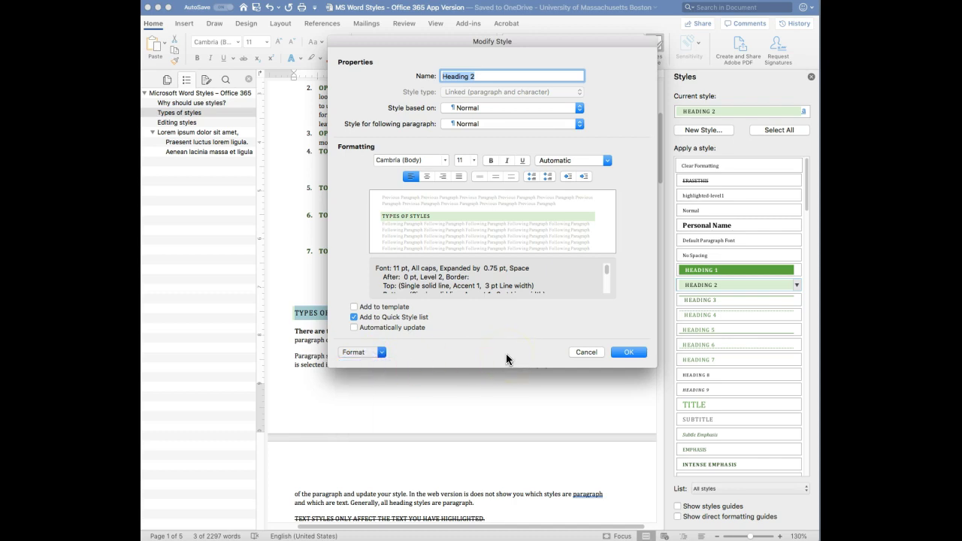
click(399, 353)
click(385, 359)
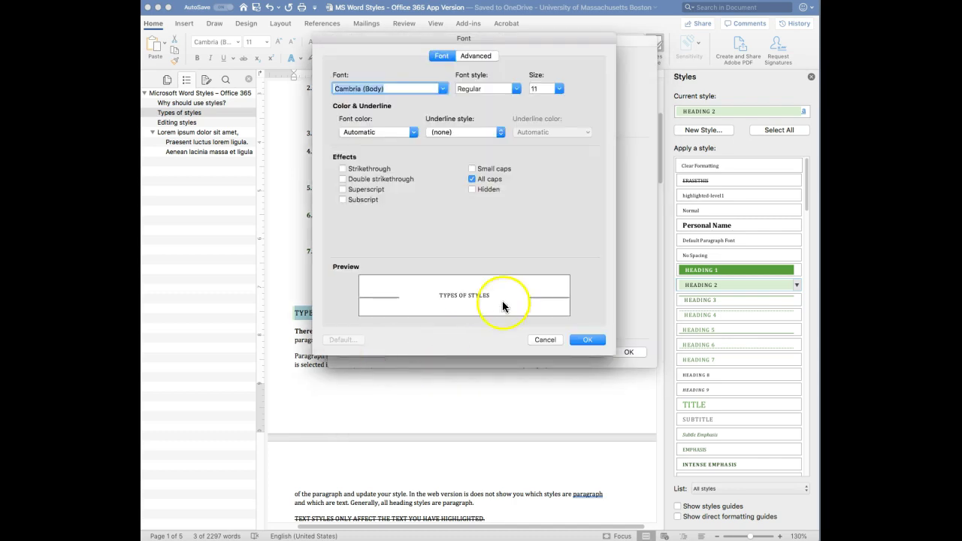
click(471, 179)
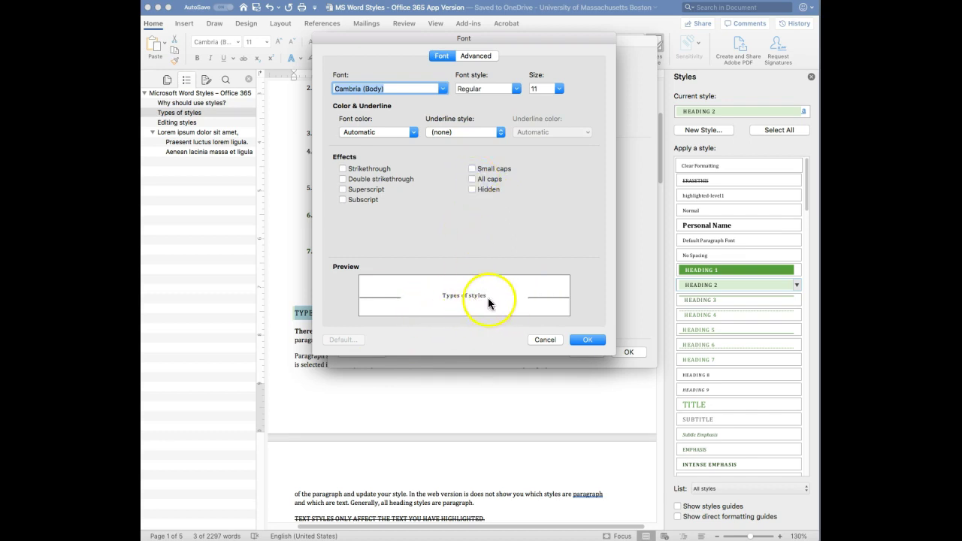
click(586, 340)
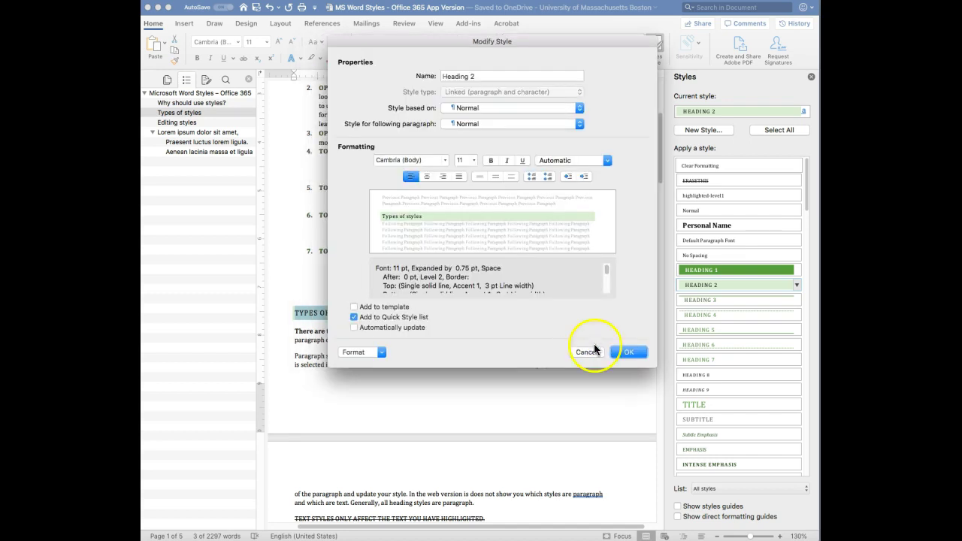
click(628, 353)
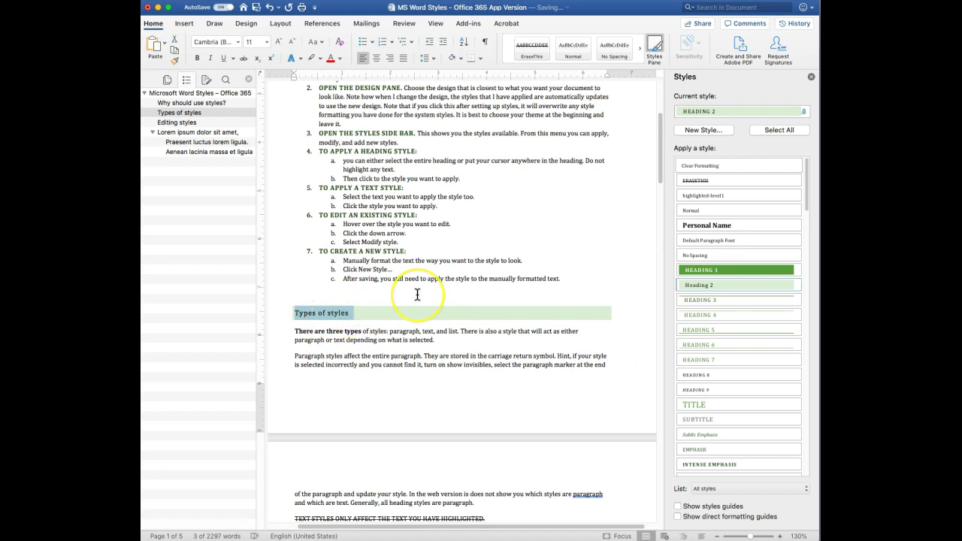
scroll(417, 294, up, 5)
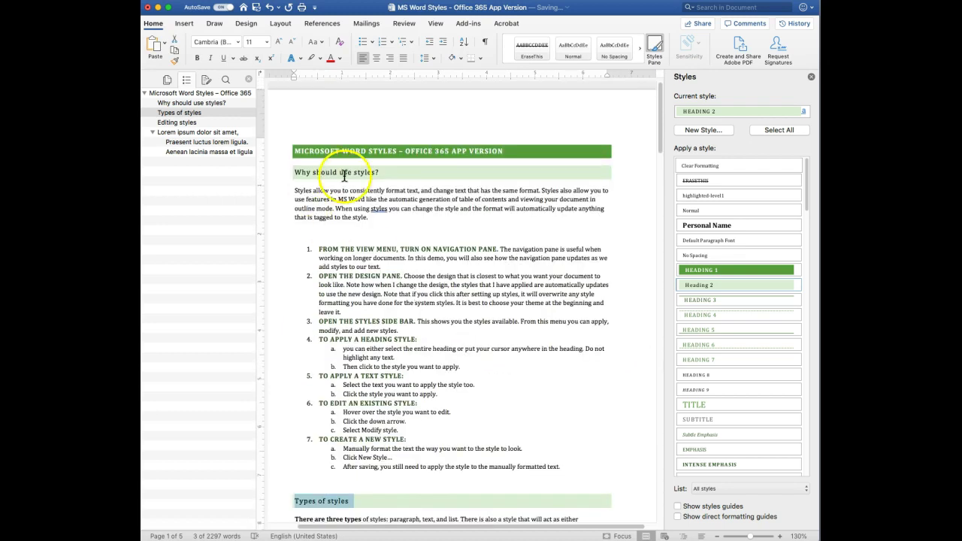
click(343, 172)
scroll(414, 298, down, 10)
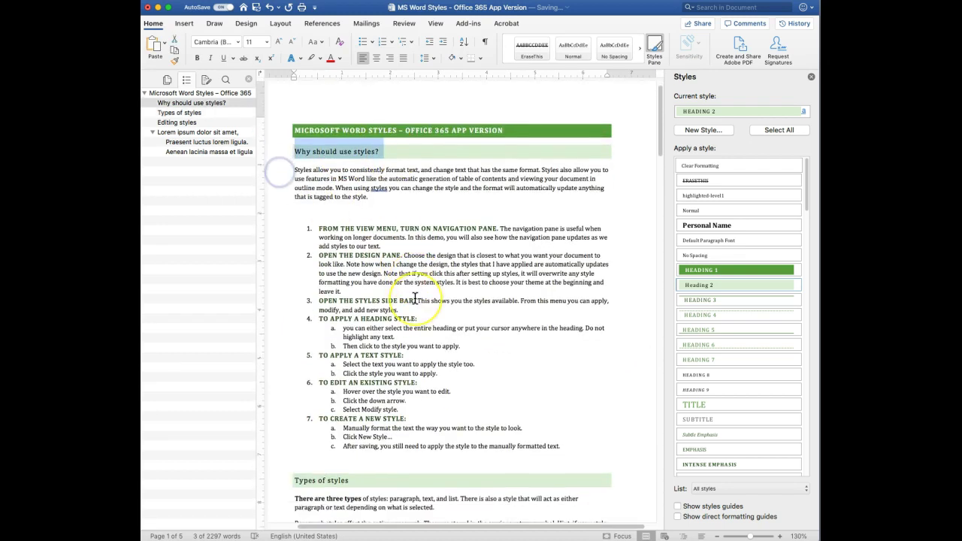
scroll(414, 298, down, 1)
drag(343, 219, 287, 220)
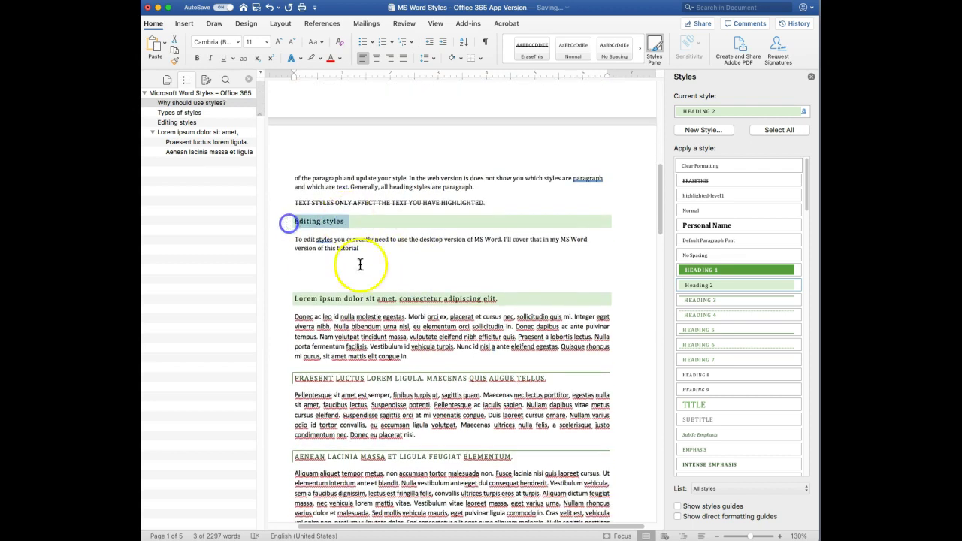
click(363, 298)
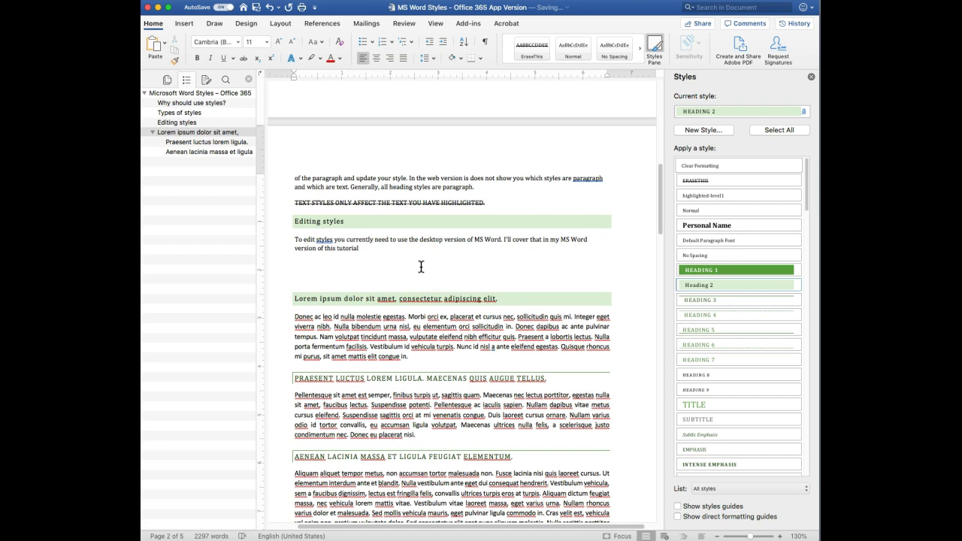
scroll(421, 267, up, 10)
click(484, 272)
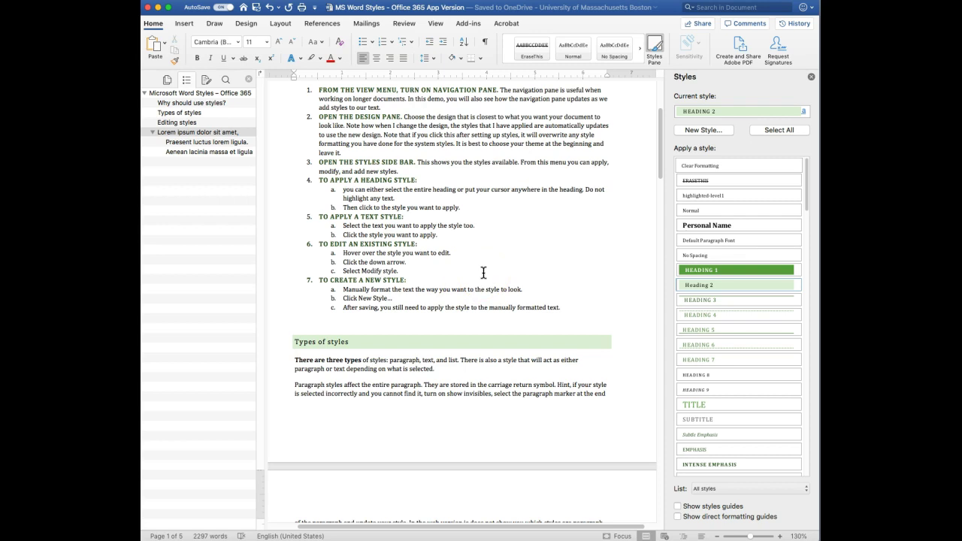
scroll(484, 272, down, 4)
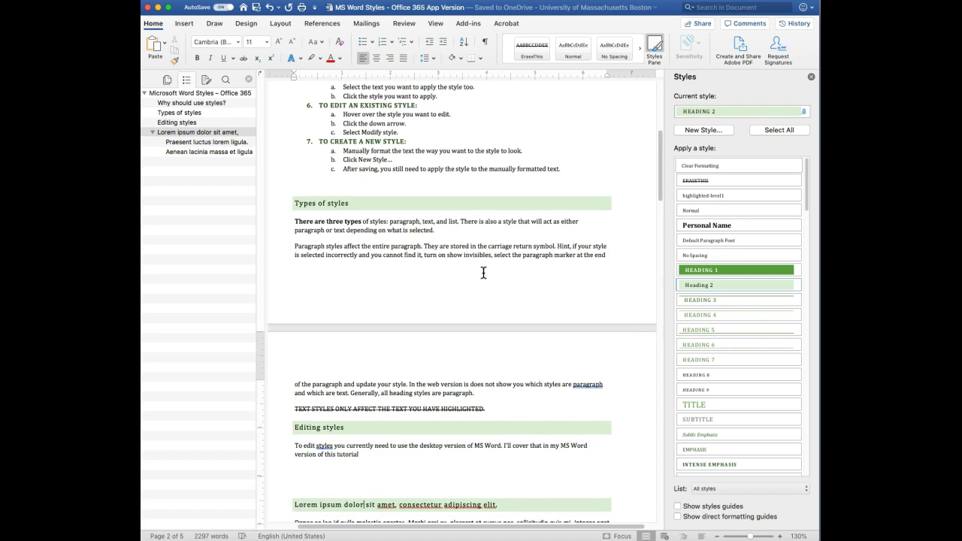
scroll(483, 272, down, 1)
scroll(483, 272, up, 2)
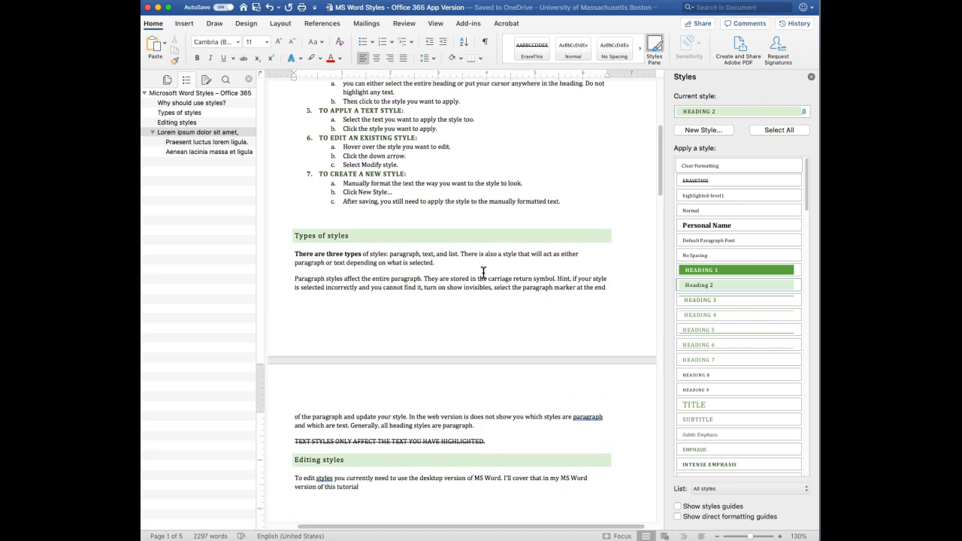
Indent the paragraph-styles passage 0.5", make it italic and enlarge it to 12 pt
drag(295, 279, 490, 431)
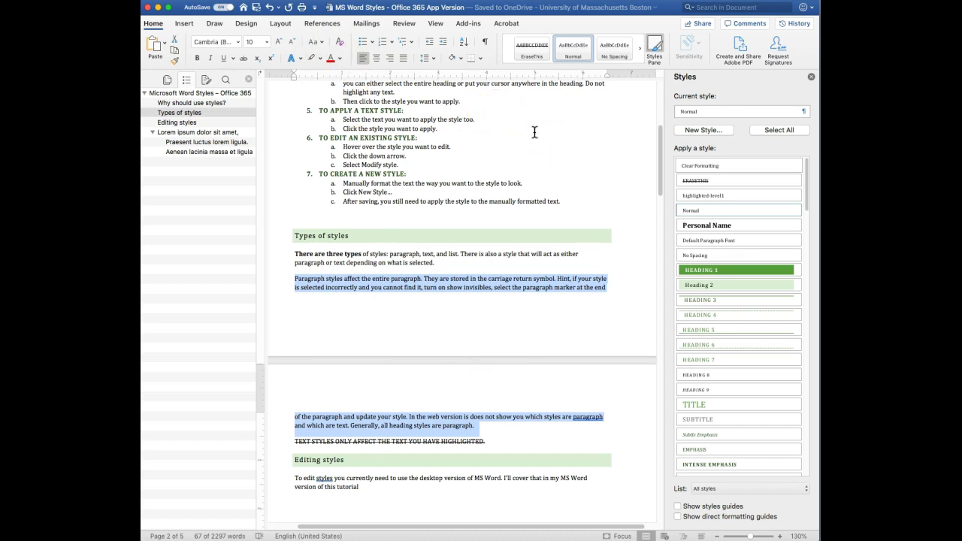
click(446, 44)
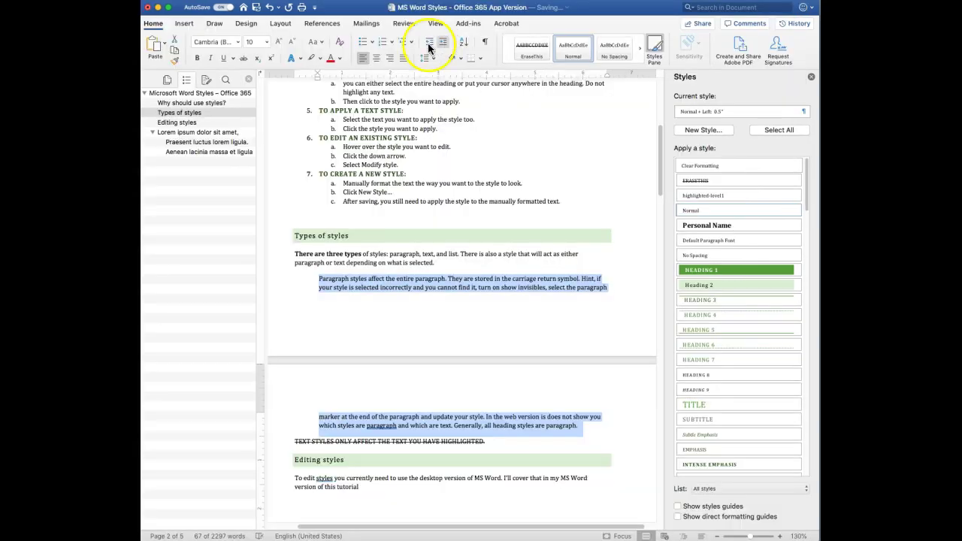
click(211, 59)
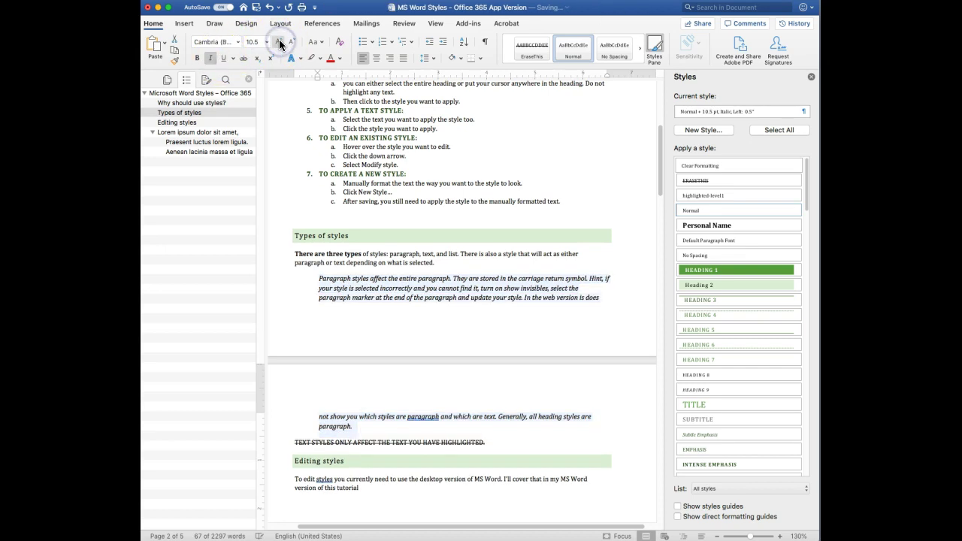
click(279, 43)
click(279, 42)
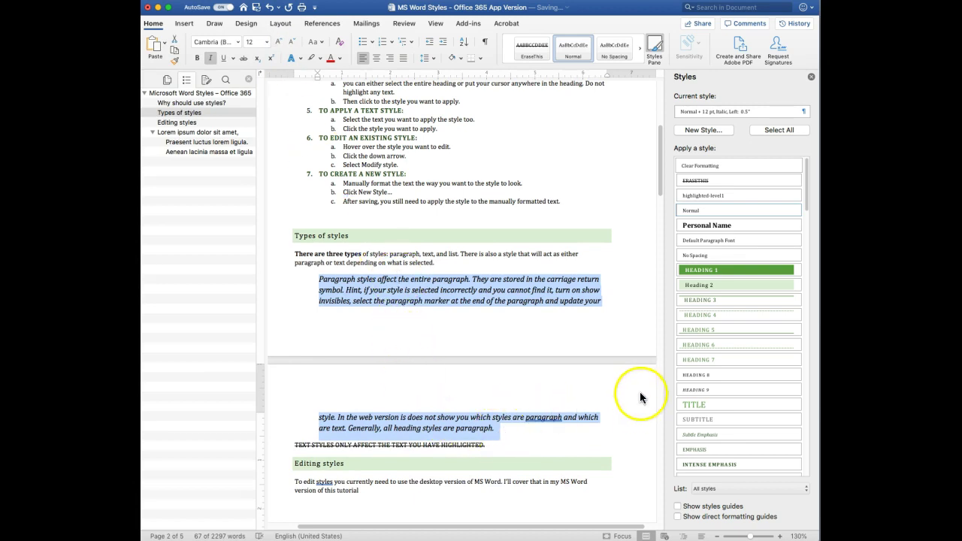
Start a new Paragraph-type style from this formatting named SpecialQuotes
click(703, 130)
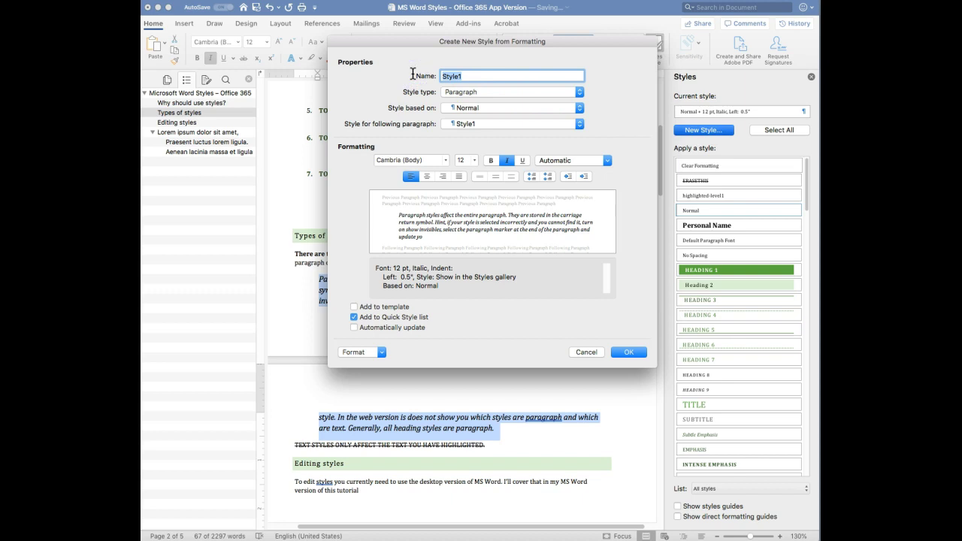
text(Speci)
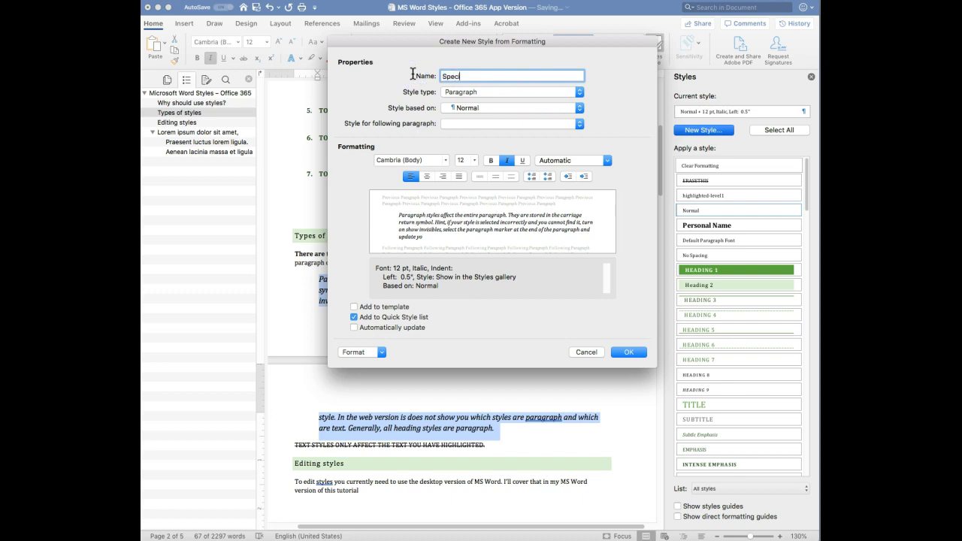
text(alQuotes)
click(578, 91)
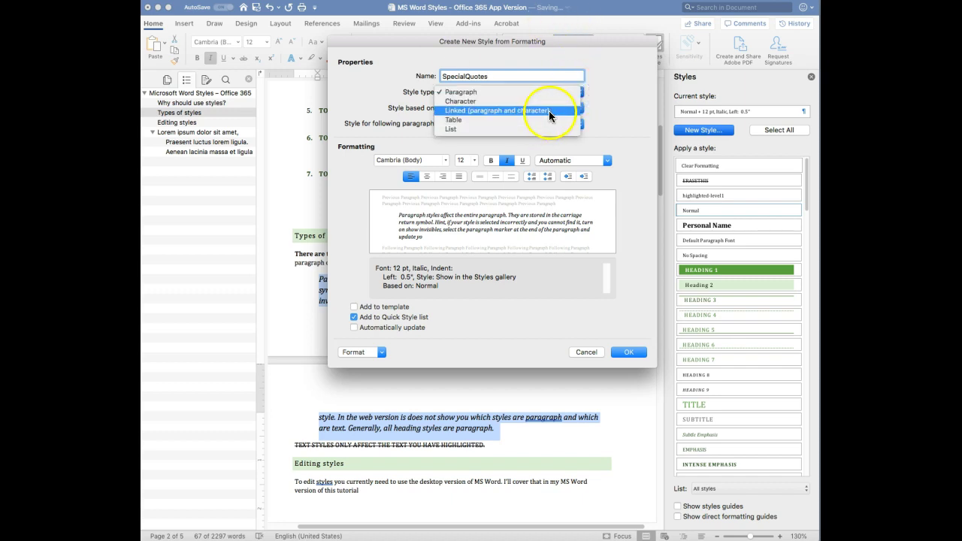
click(514, 91)
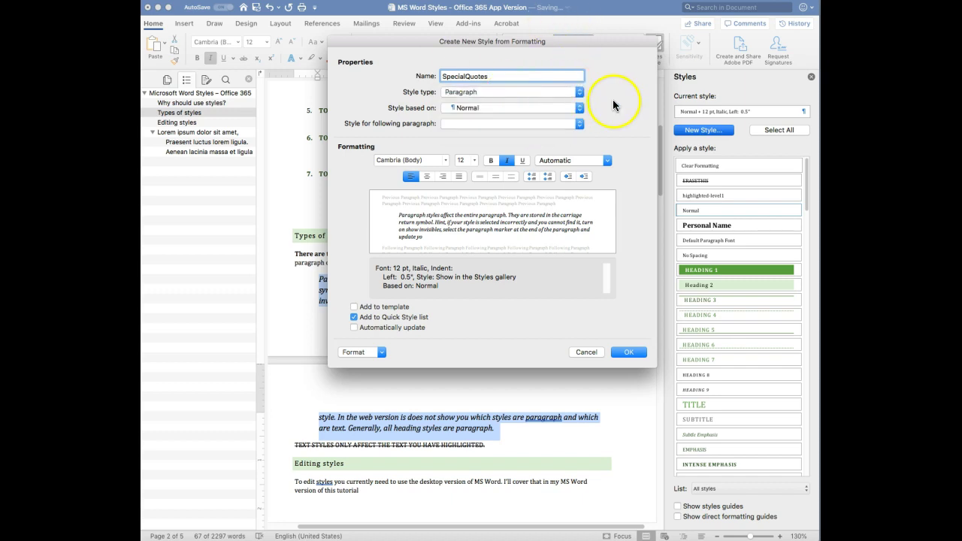
Set Normal as the following paragraph style and bring up the style's paragraph settings
click(504, 77)
click(549, 119)
click(578, 123)
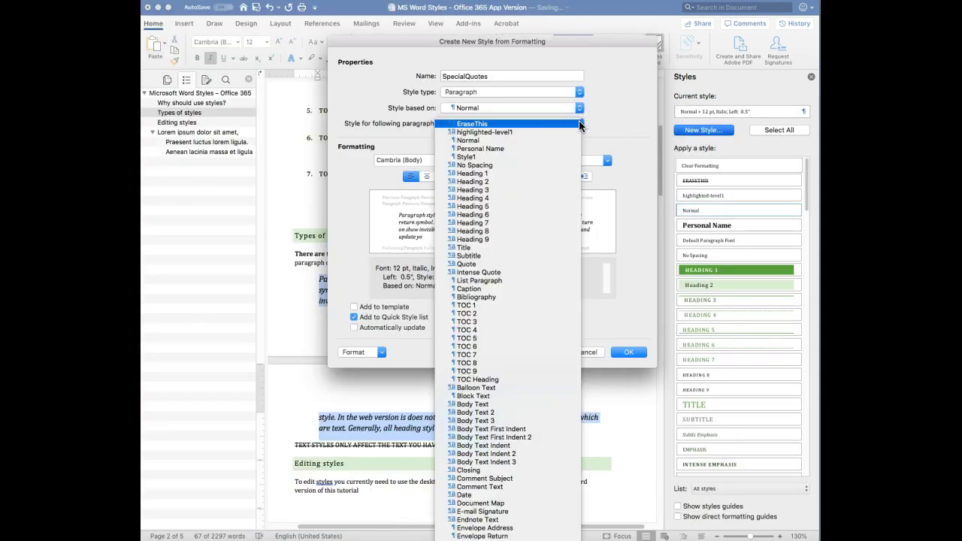
click(496, 140)
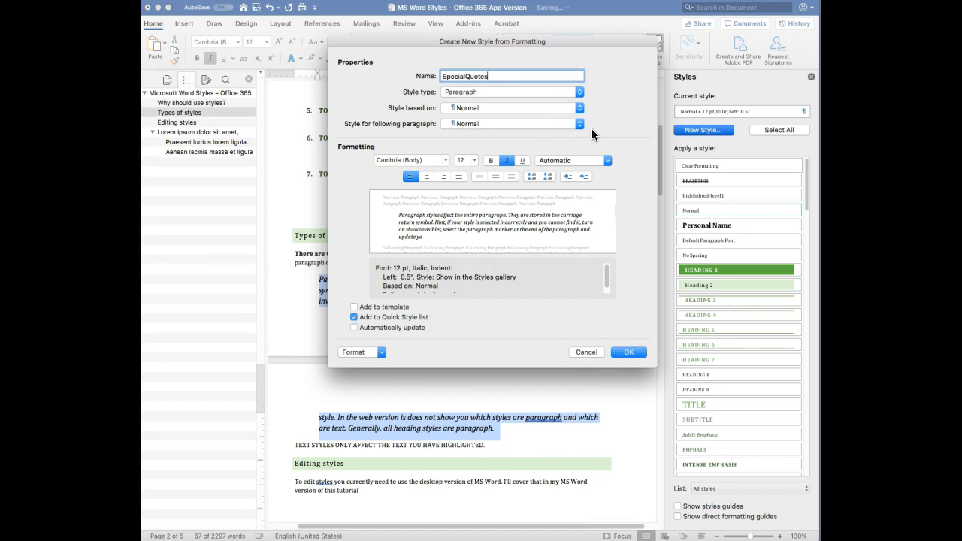
click(381, 352)
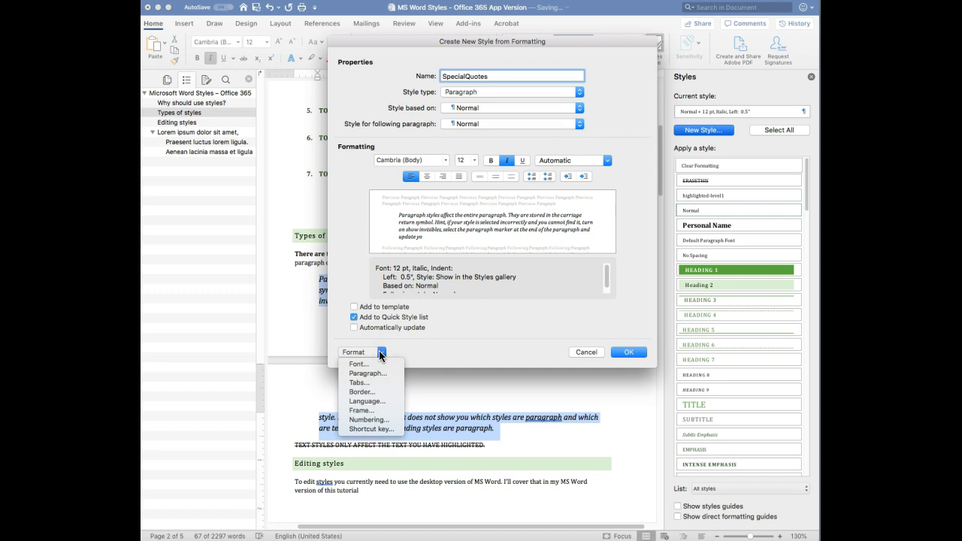
click(370, 373)
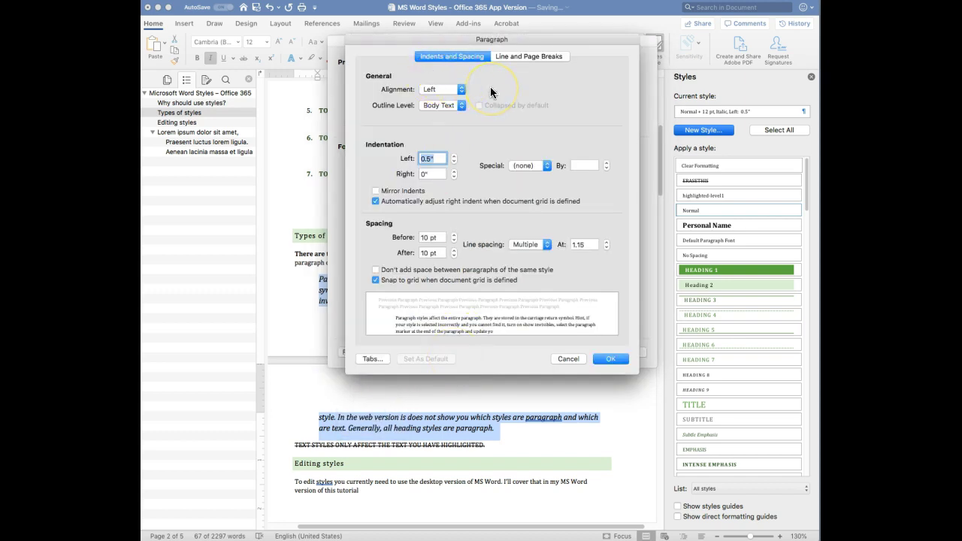
Raise the SpecialQuotes spacing after to 24 pt and confirm the paragraph settings
click(456, 254)
click(455, 251)
click(455, 251)
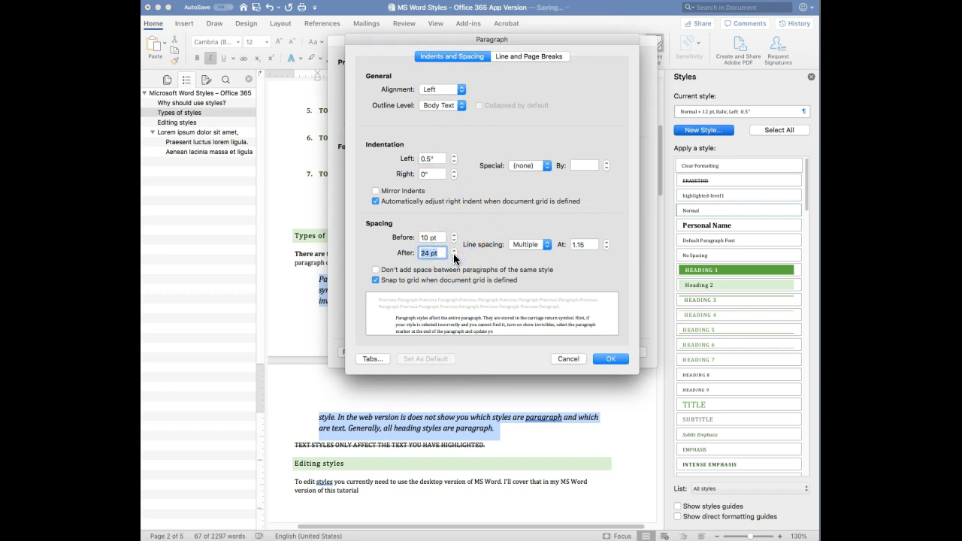
click(619, 360)
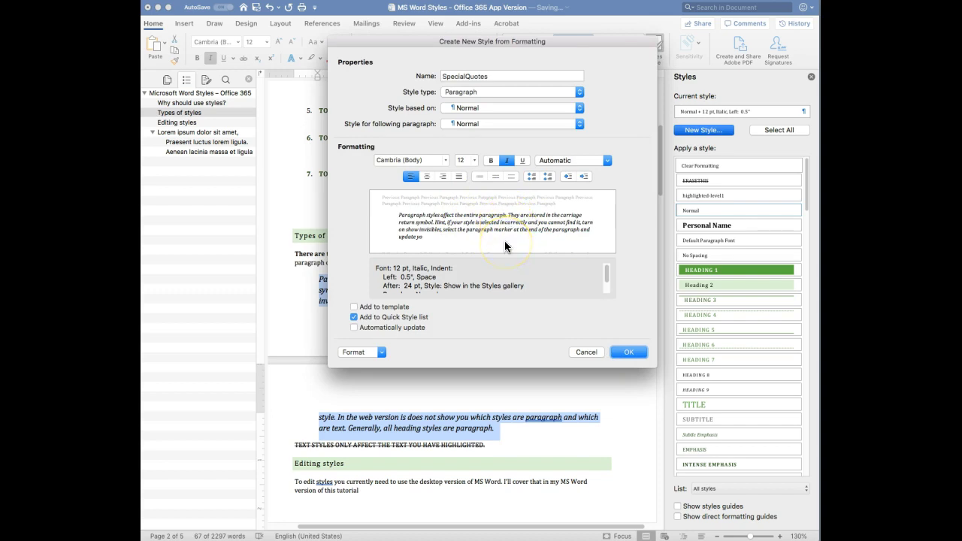
Save the SpecialQuotes style with Add to template checked
click(644, 361)
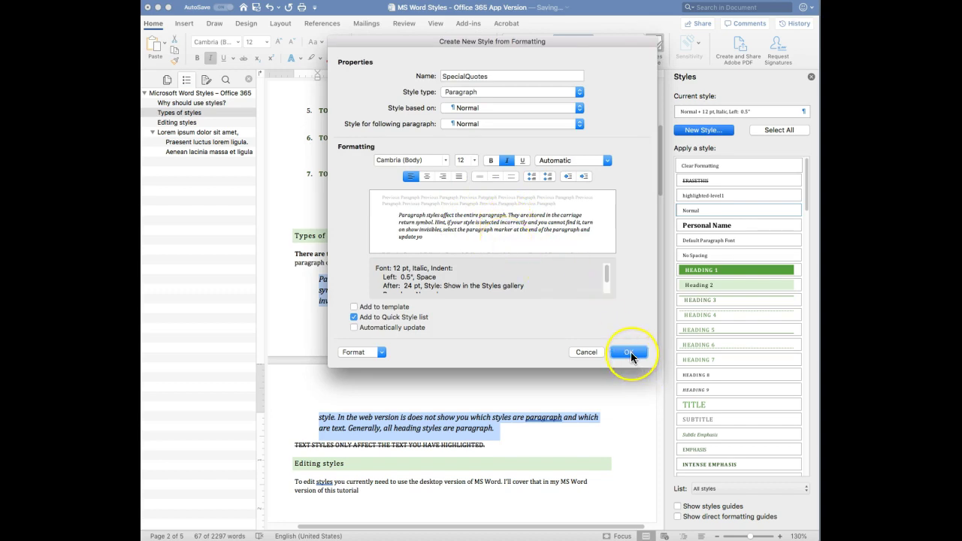
click(621, 355)
click(633, 353)
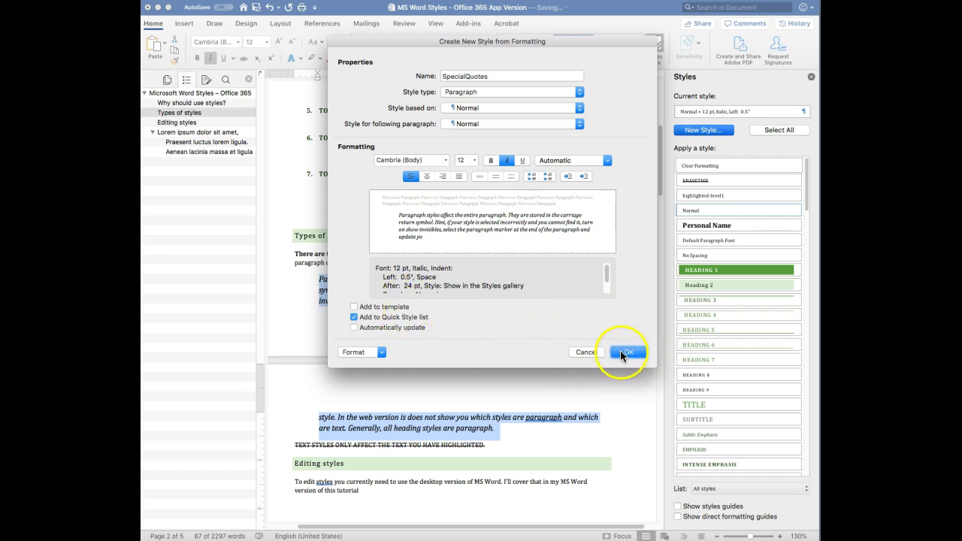
click(620, 352)
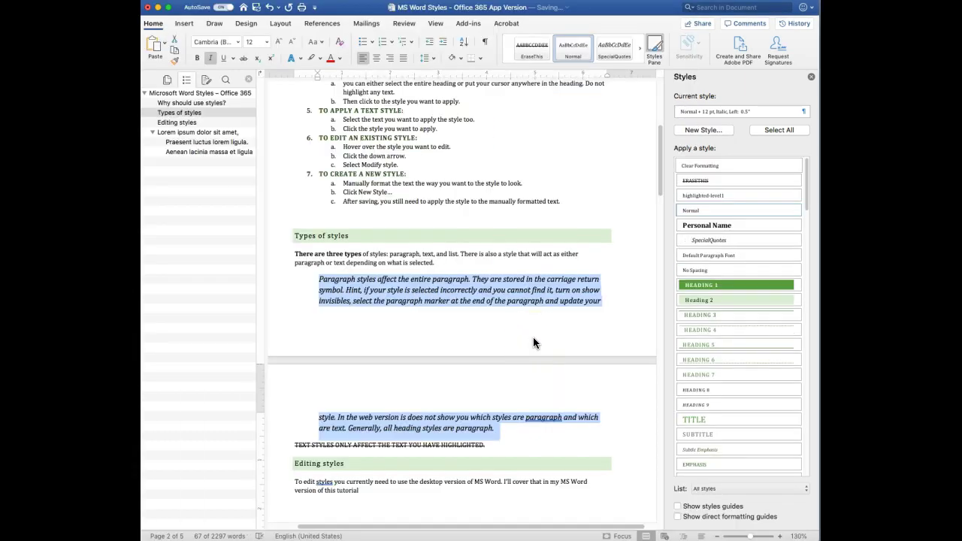
Apply the SpecialQuotes style to the paragraph-styles paragraph
click(449, 292)
click(488, 366)
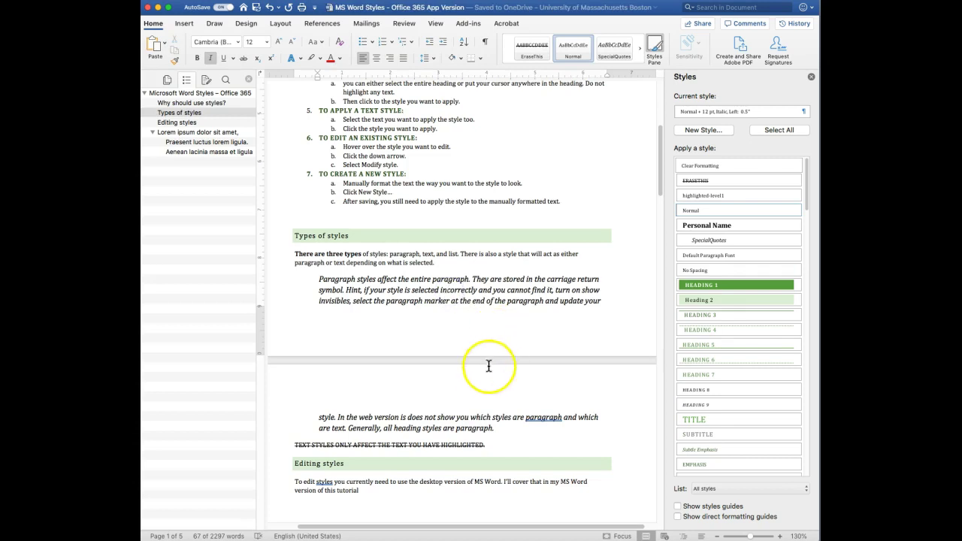
click(432, 299)
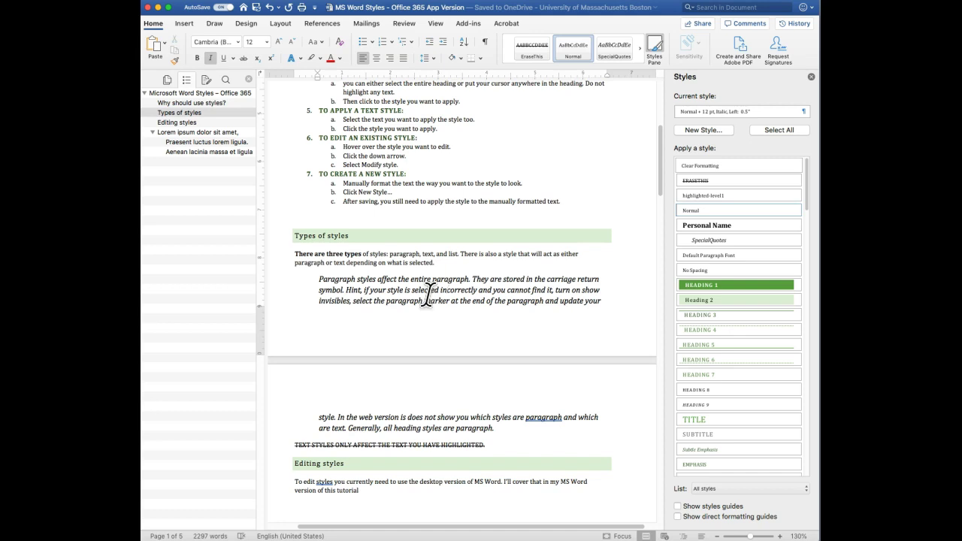
click(706, 239)
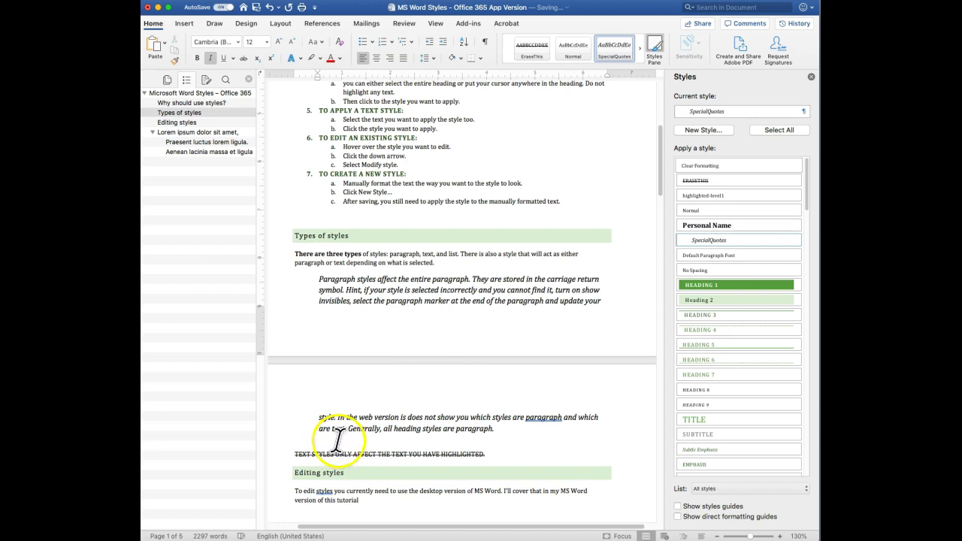
Apply SpecialQuotes to the paragraph beginning 'Aenean a enim dictum'
scroll(526, 423, down, 5)
scroll(526, 423, down, 9)
click(409, 169)
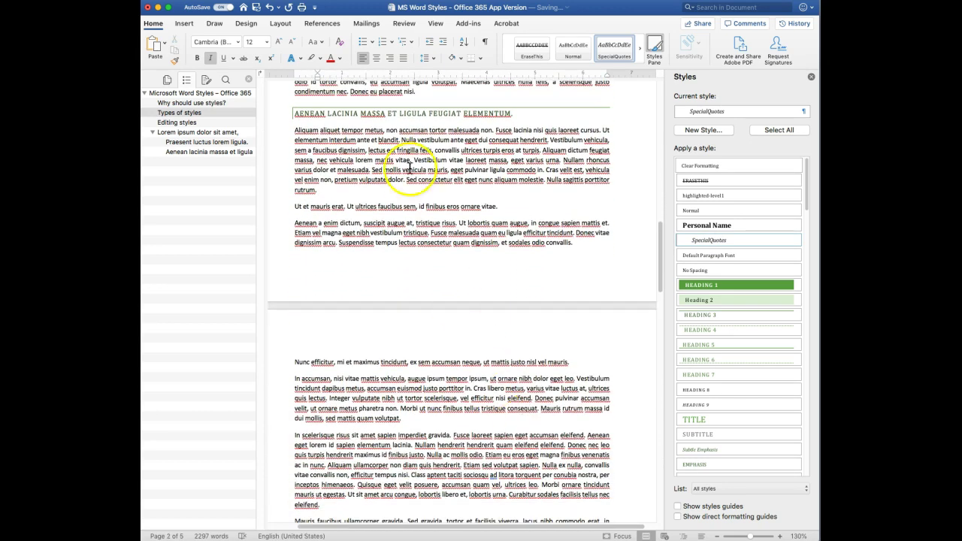
click(406, 238)
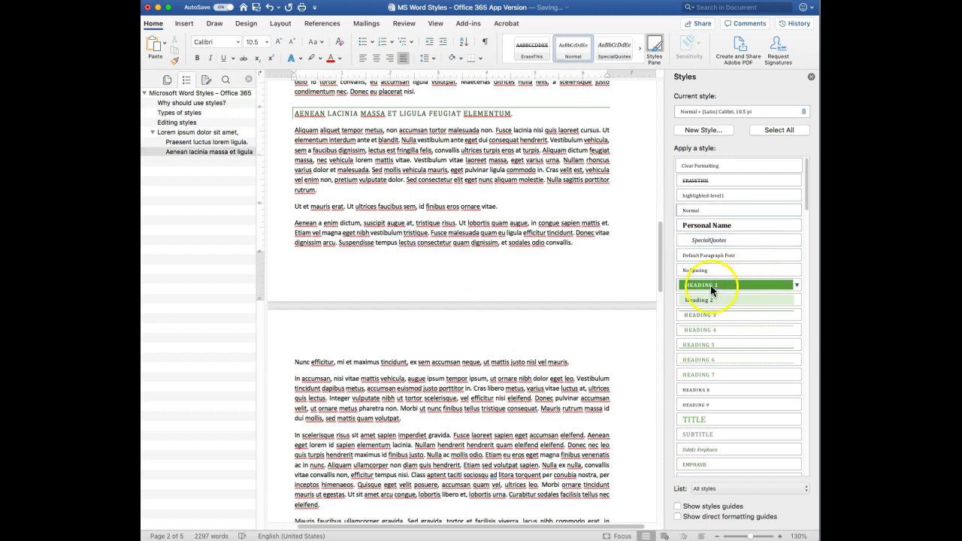
click(710, 239)
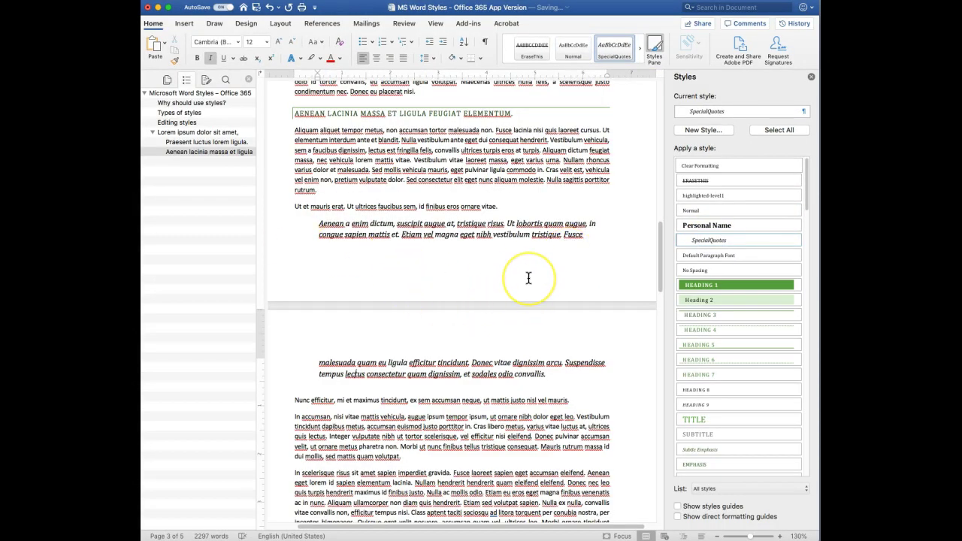
scroll(528, 278, up, 5)
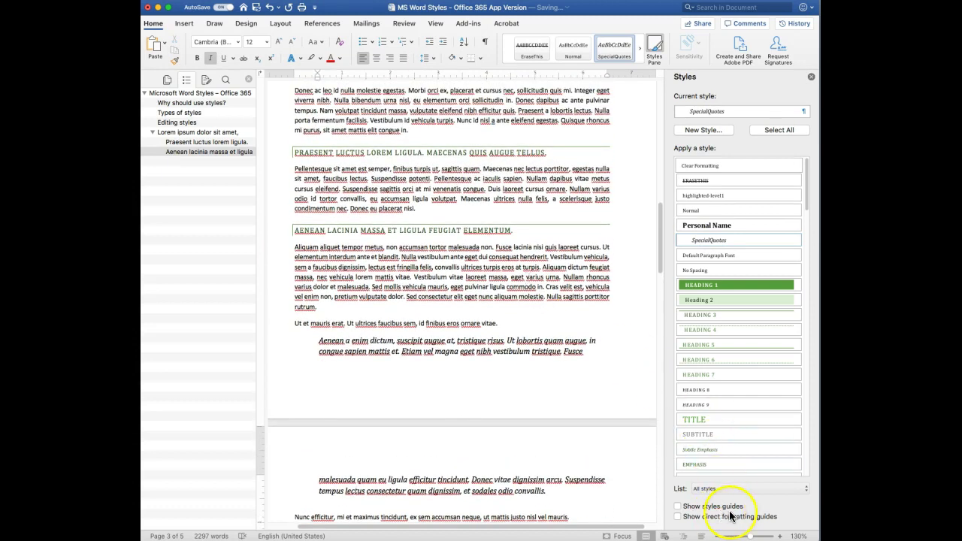
Filter the Styles pane list to show only Styles in use
click(787, 490)
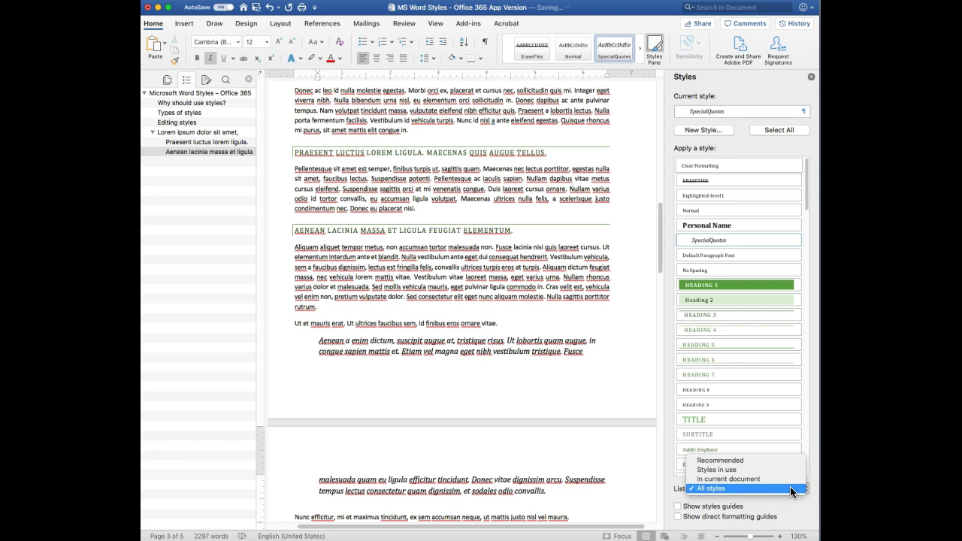
click(756, 475)
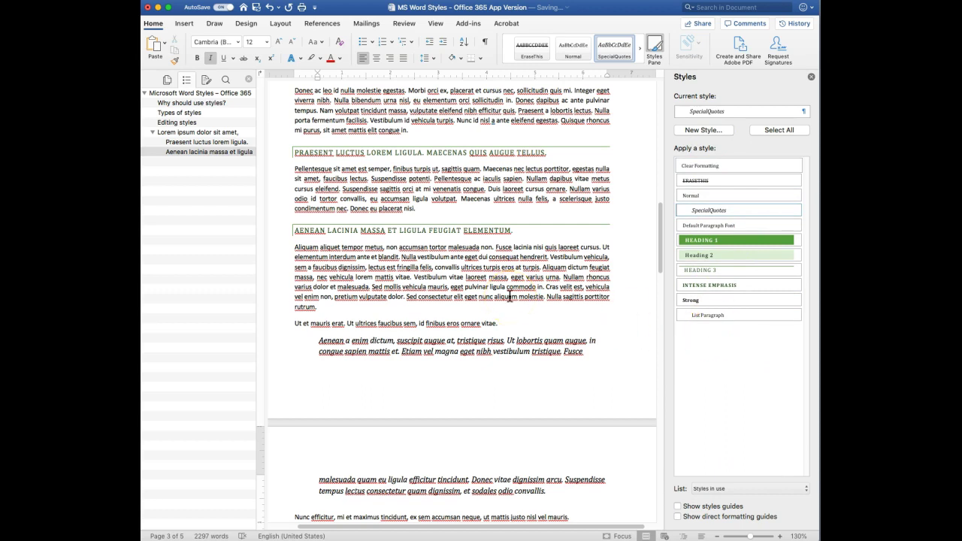
scroll(509, 296, up, 20)
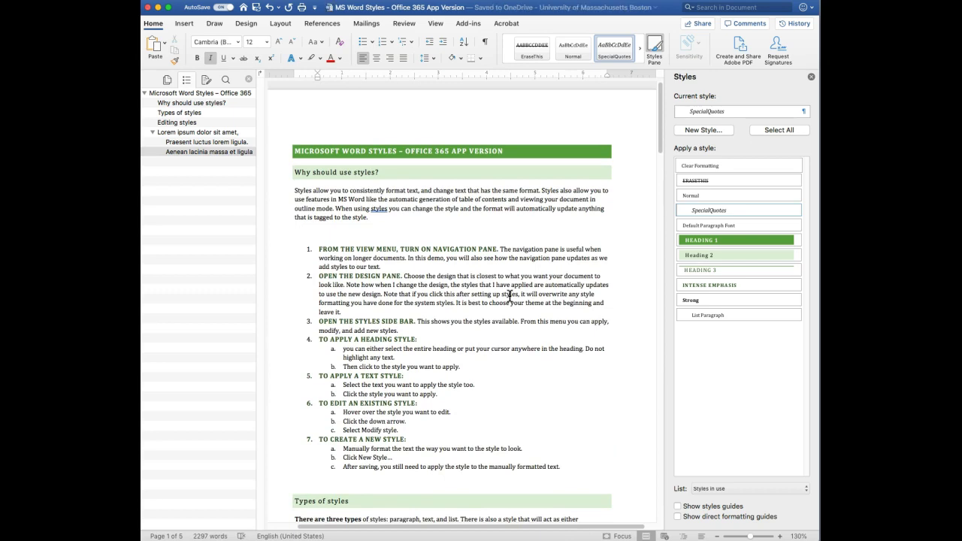
scroll(510, 294, down, 5)
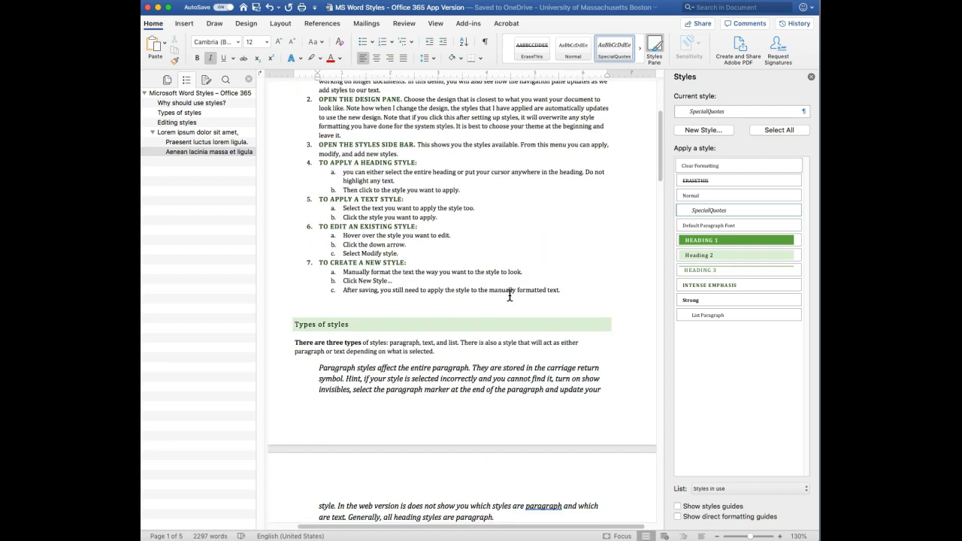